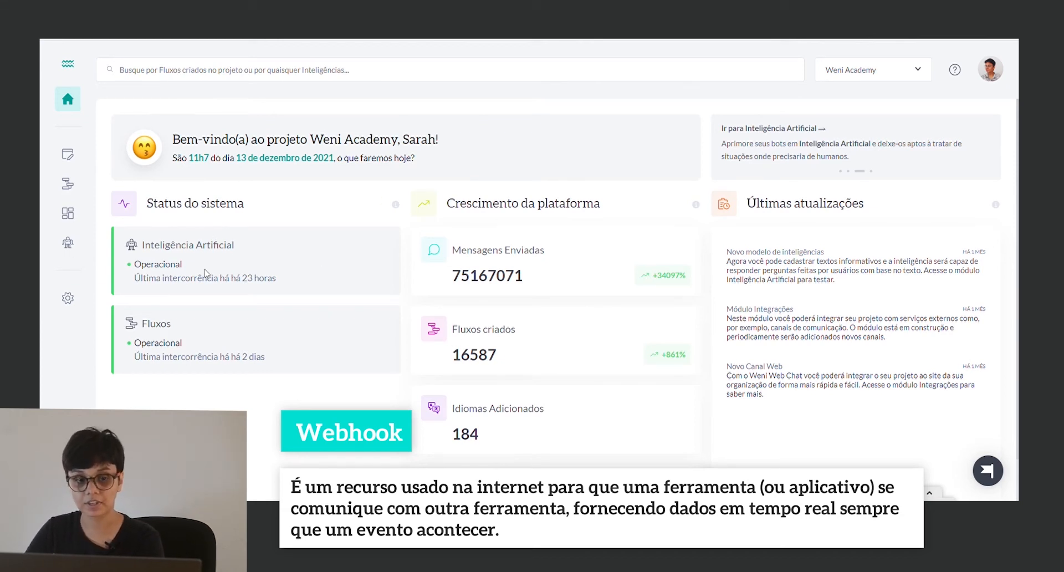
Integrate the community intelligence Cristal into the project and list the intelligences in use there.
click(67, 244)
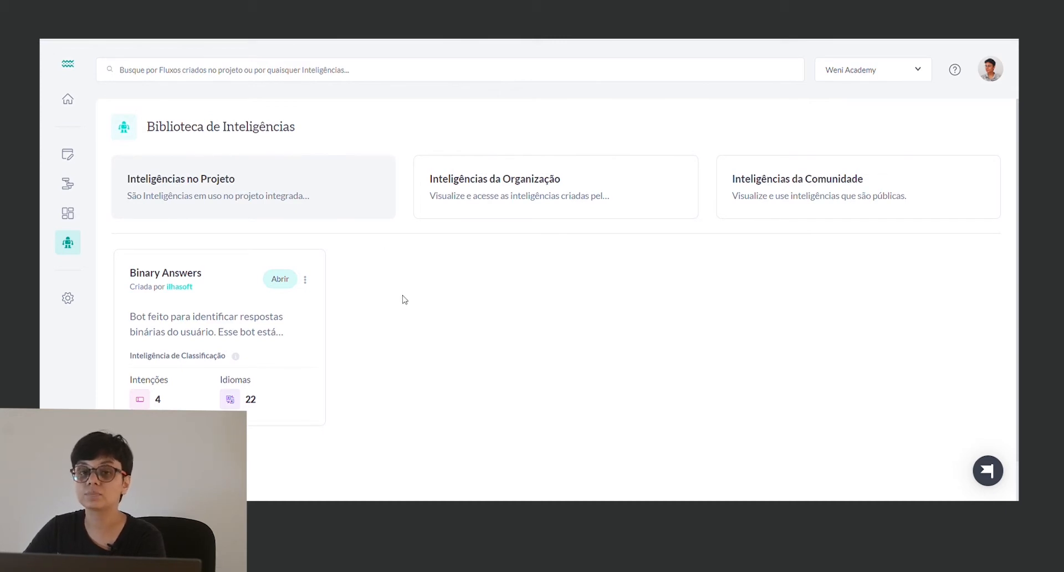
click(819, 183)
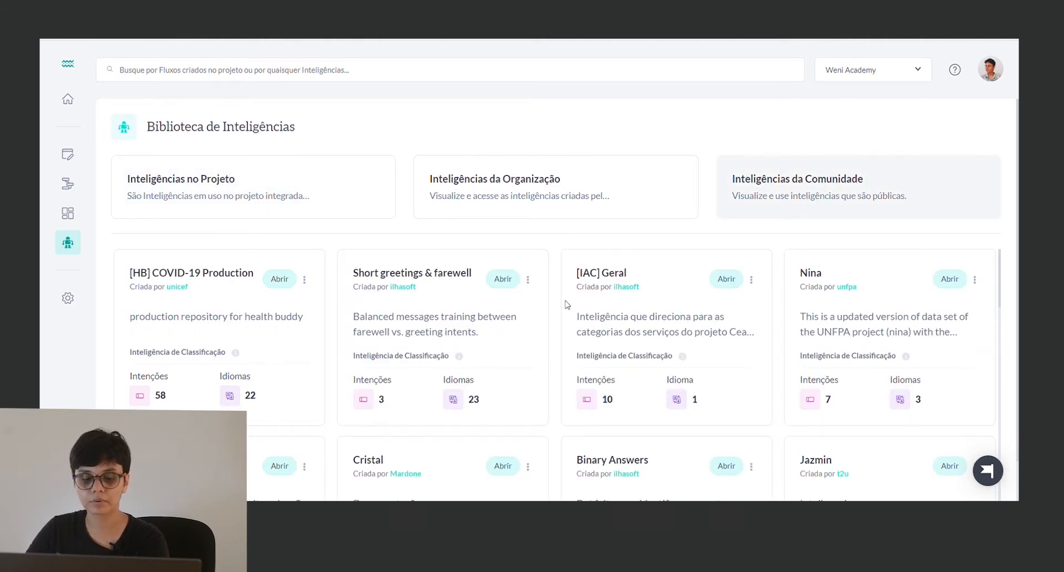
key(ctrl+f)
text(cris)
scroll(546, 368, down, 2)
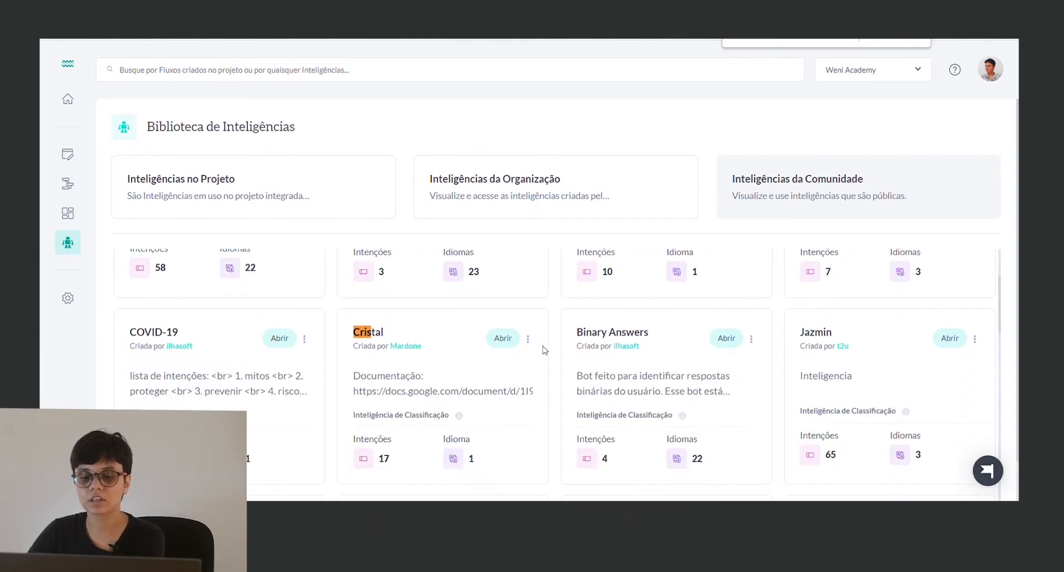
scroll(544, 351, down, 1)
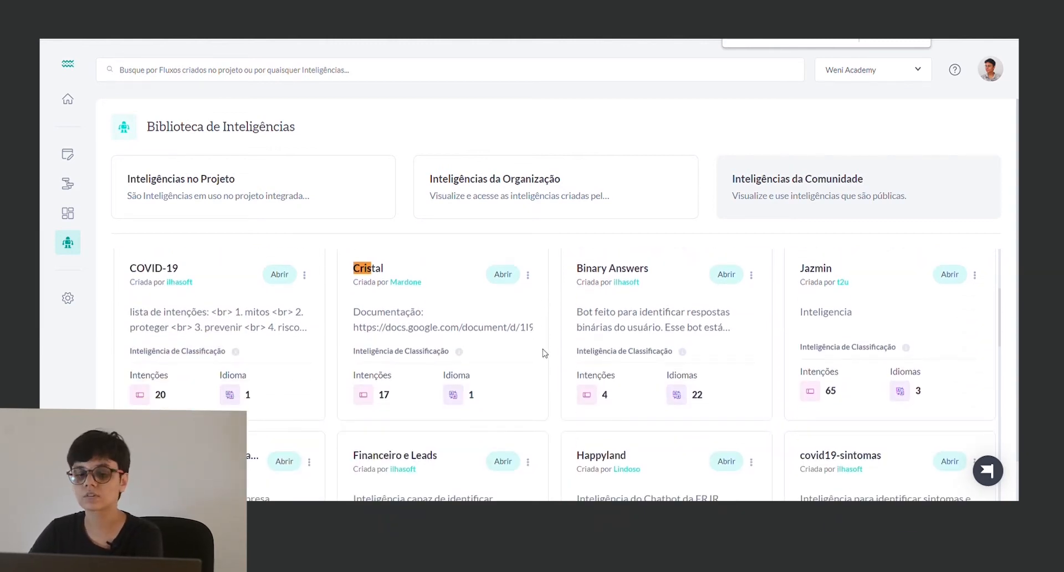
click(527, 275)
click(487, 346)
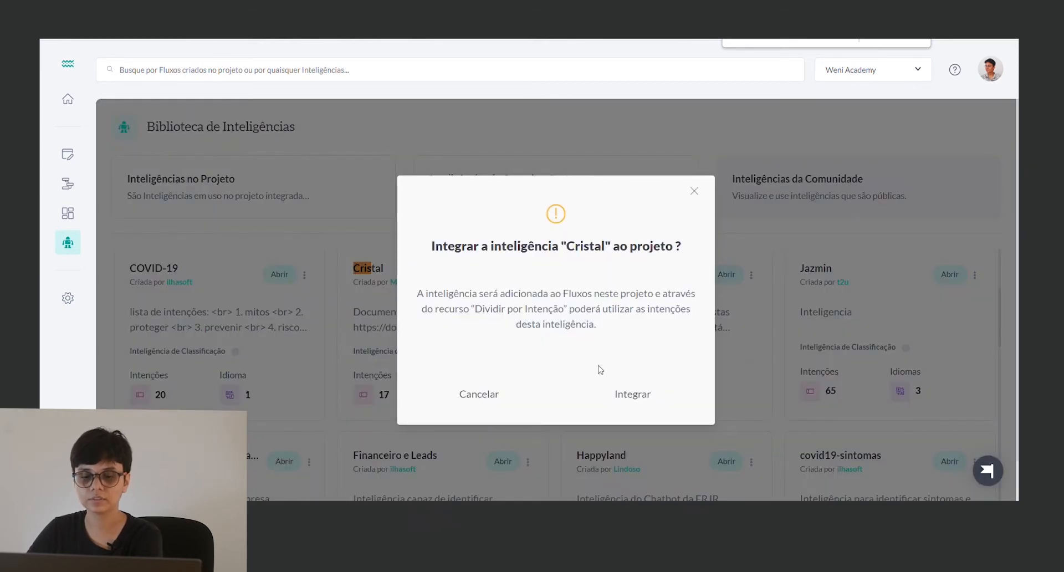
click(634, 402)
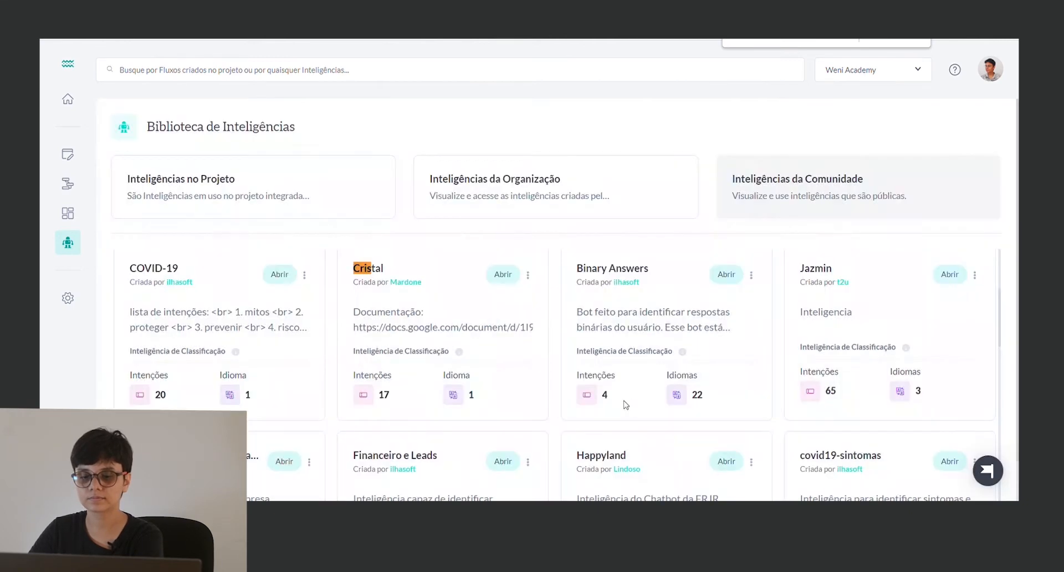
click(194, 198)
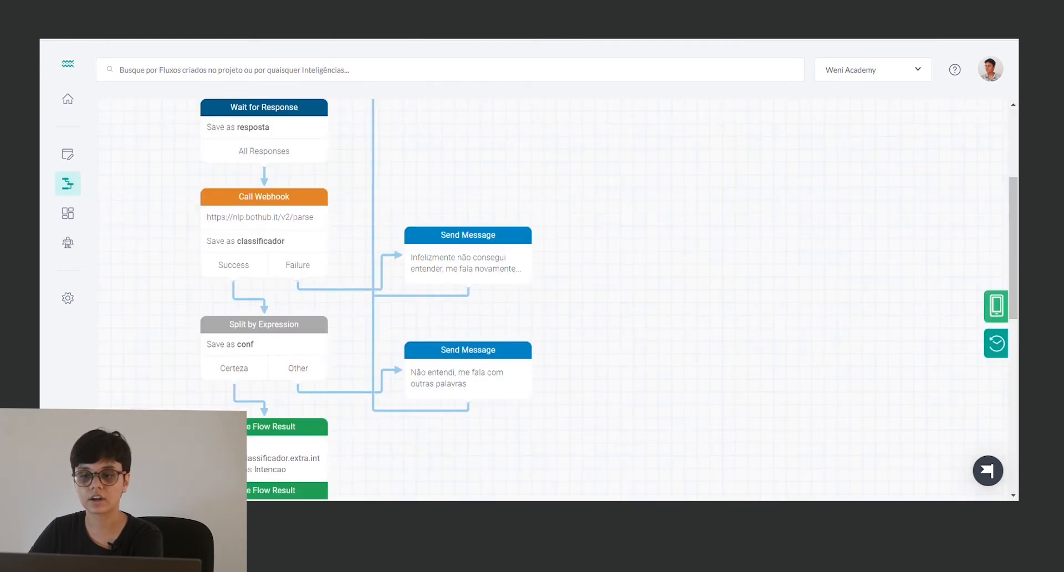
Review the start of the Classificação flow and inspect the result name in its Wait for Response node.
scroll(615, 266, up, 3)
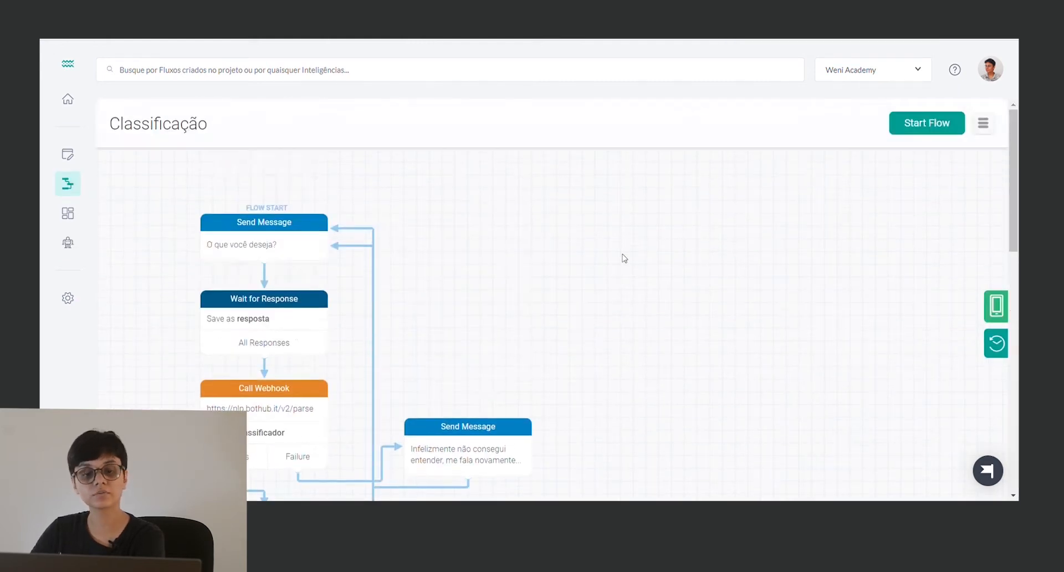
scroll(169, 263, down, 1)
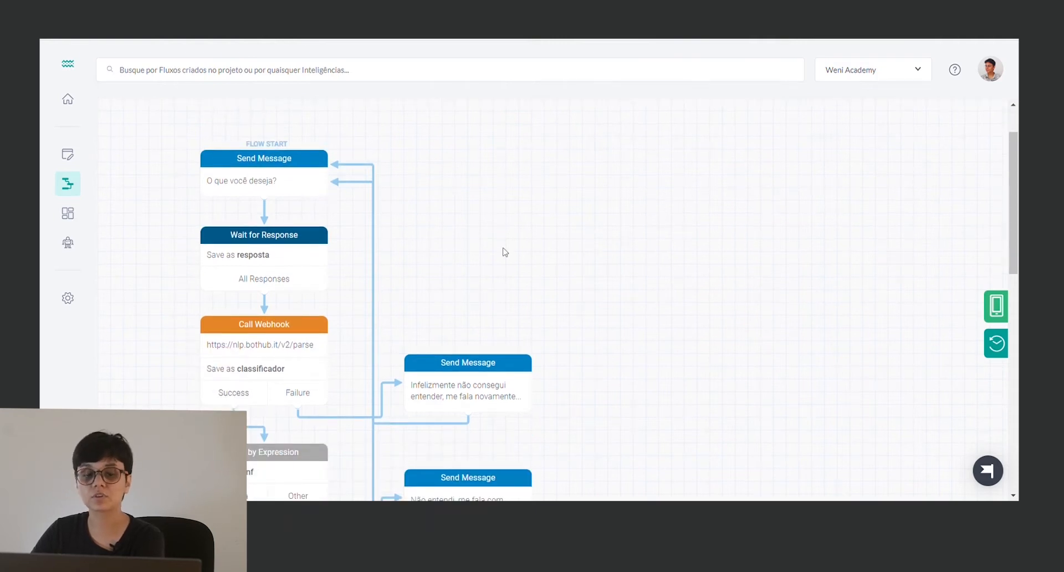
scroll(233, 214, up, 1)
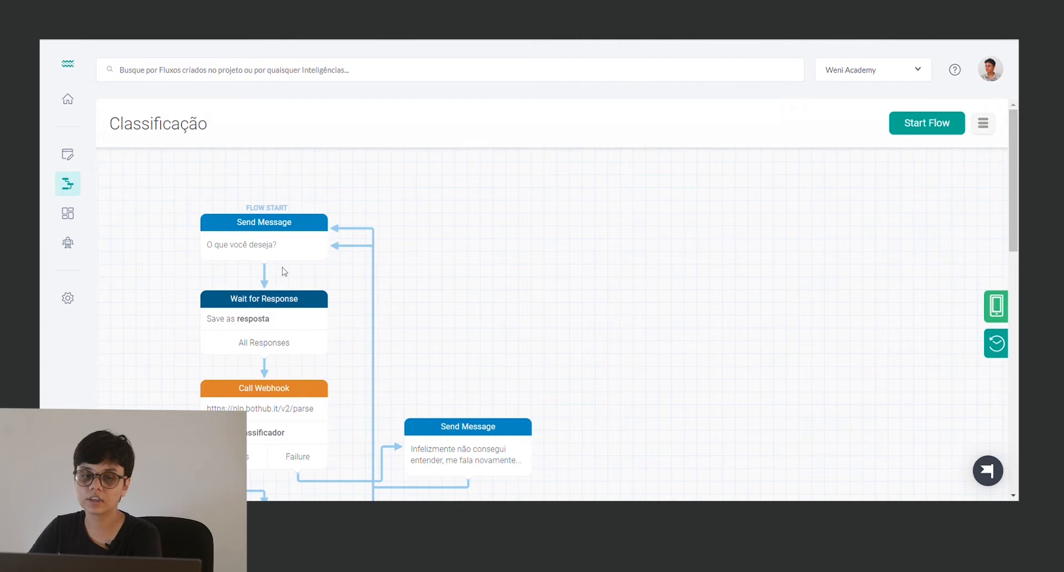
scroll(282, 270, down, 1)
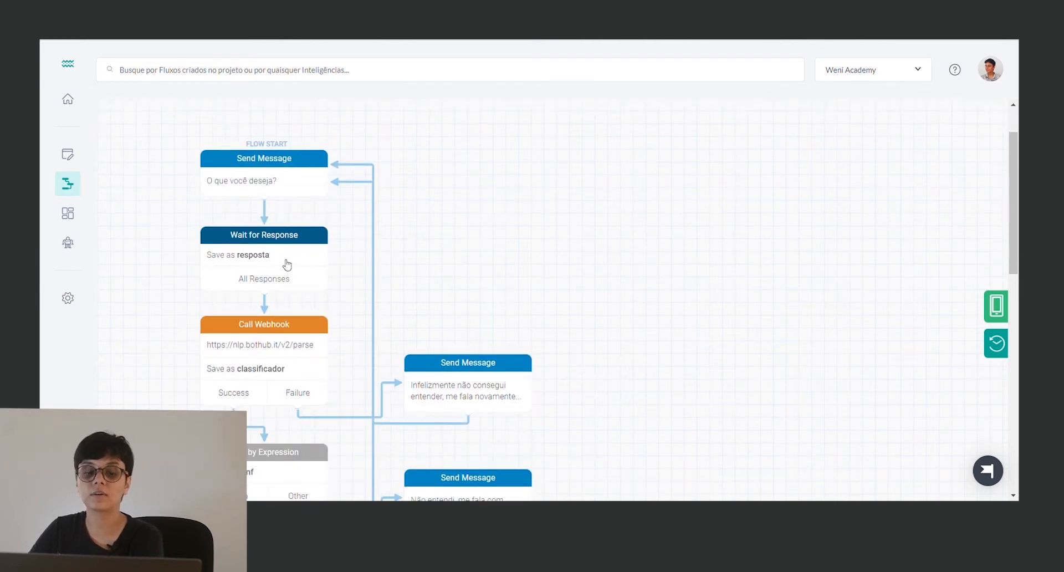
click(255, 252)
drag(442, 362, 365, 361)
click(442, 365)
click(459, 359)
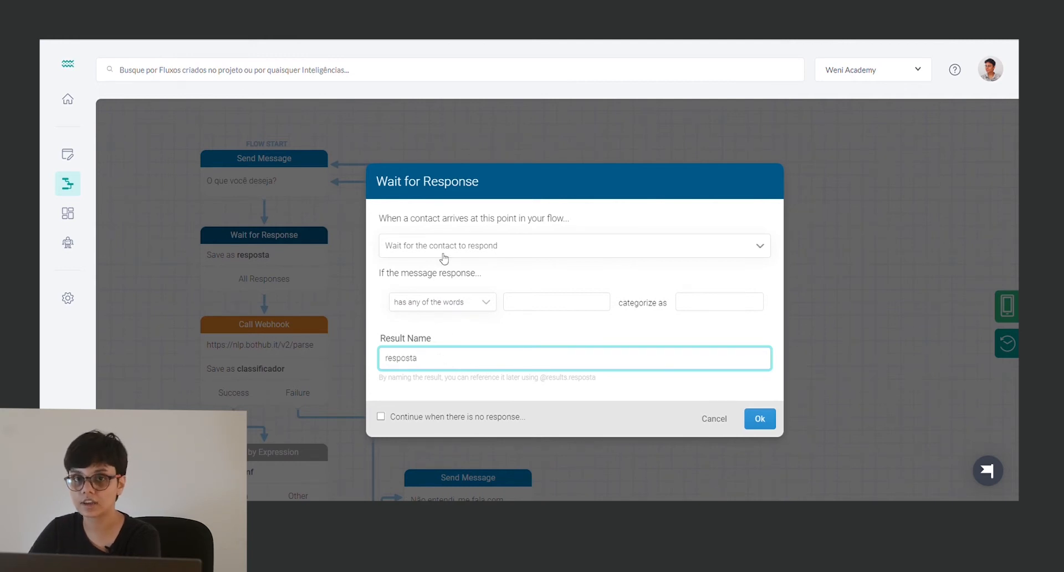
click(715, 419)
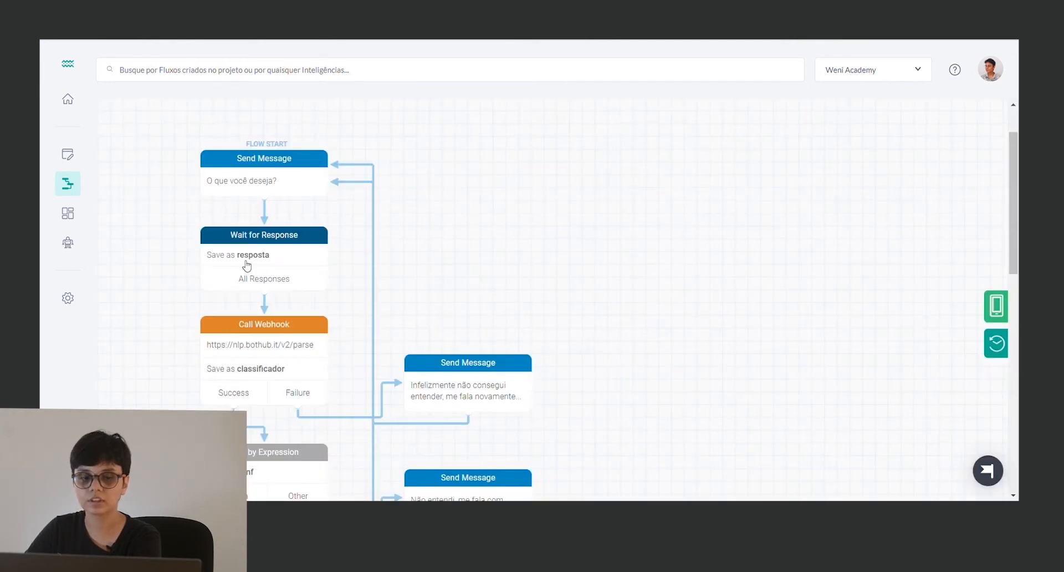
Inspect the Call Webhook node's settings and review the nodes that follow it in the flow.
scroll(255, 264, down, 3)
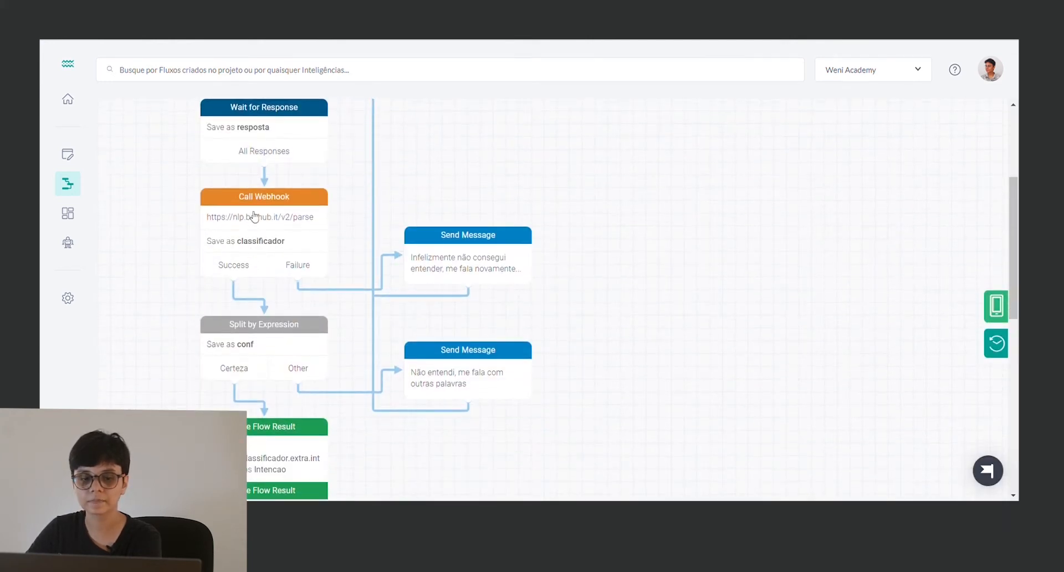
click(257, 209)
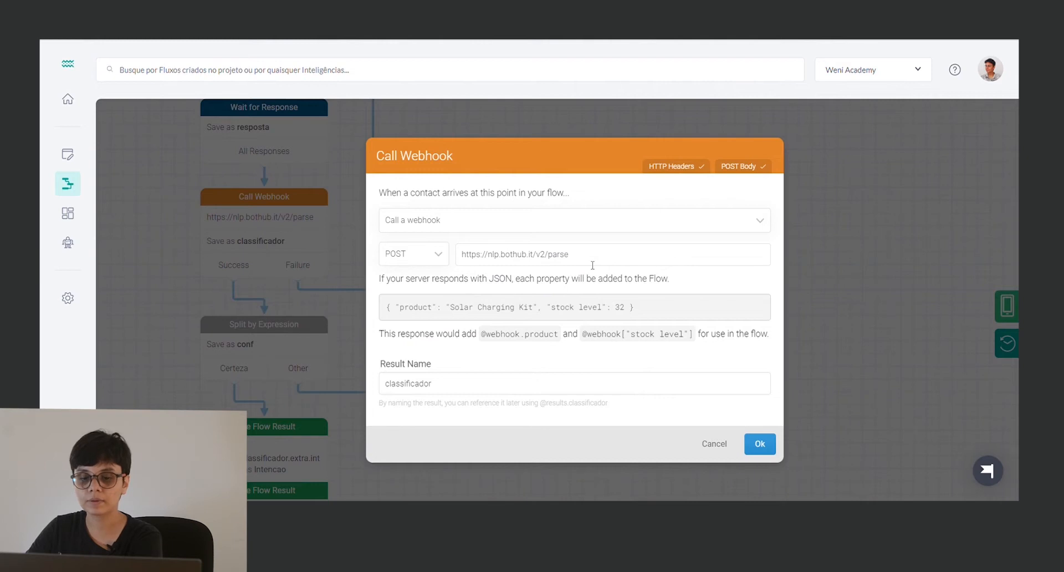
click(715, 445)
scroll(344, 214, down, 3)
scroll(300, 191, up, 2)
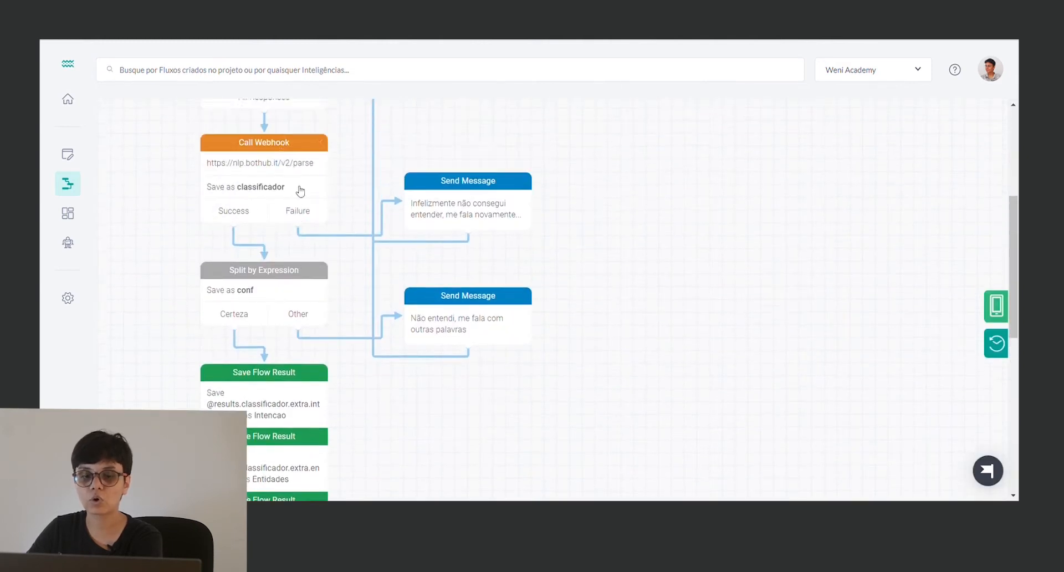
scroll(263, 219, up, 1)
scroll(361, 218, down, 6)
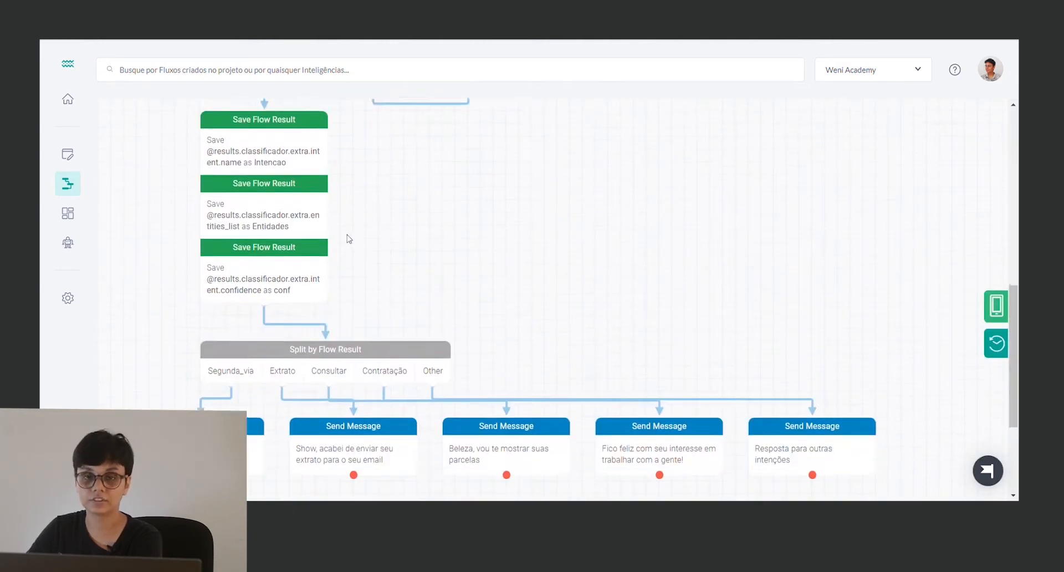
Try adding a node after the Extrato branch's Send Message with the action Call a webhook.
scroll(349, 239, down, 3)
drag(508, 339, 355, 396)
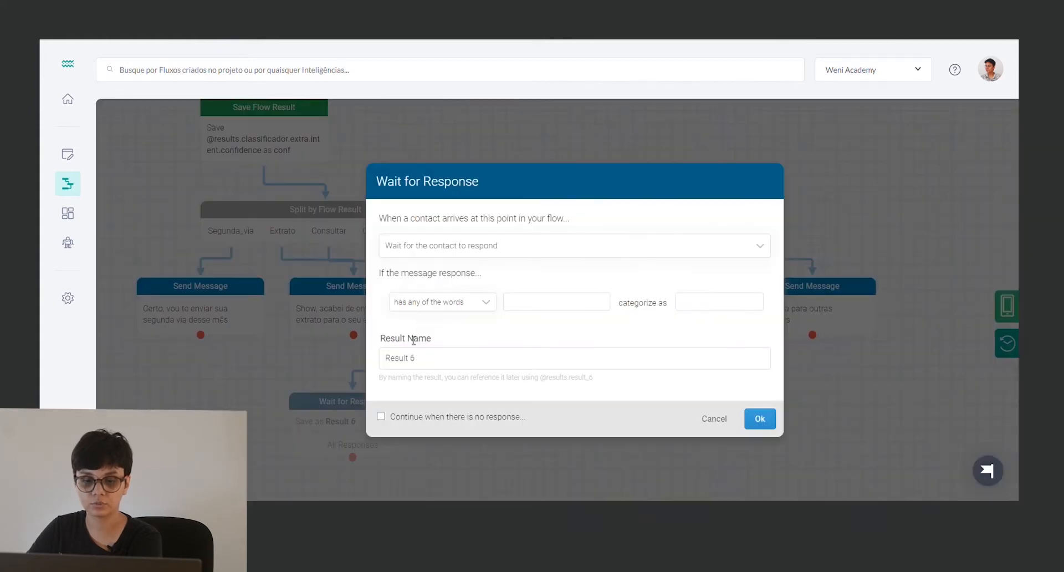
click(450, 249)
click(484, 210)
click(451, 249)
text(webhook)
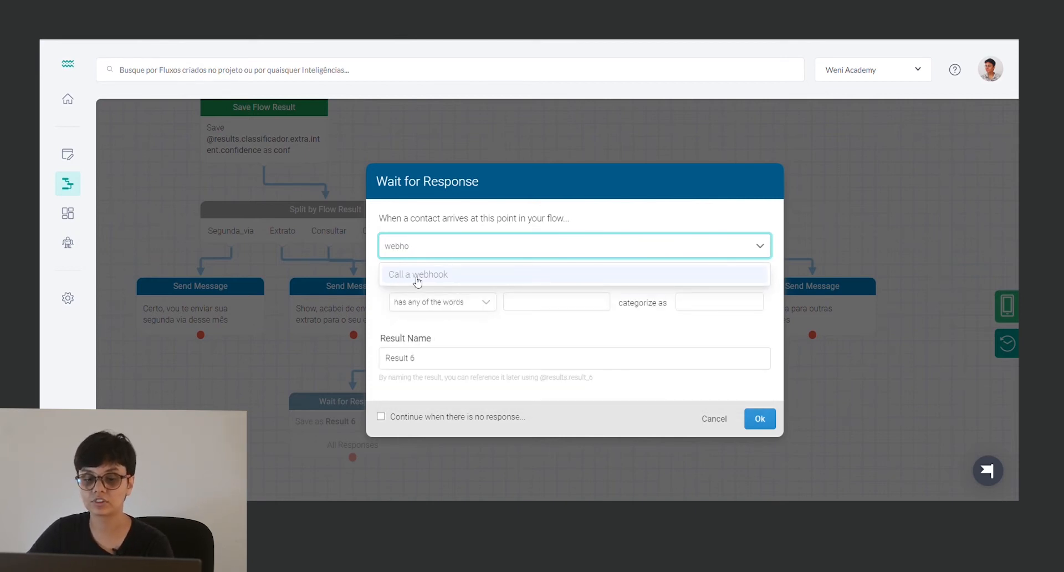
click(418, 275)
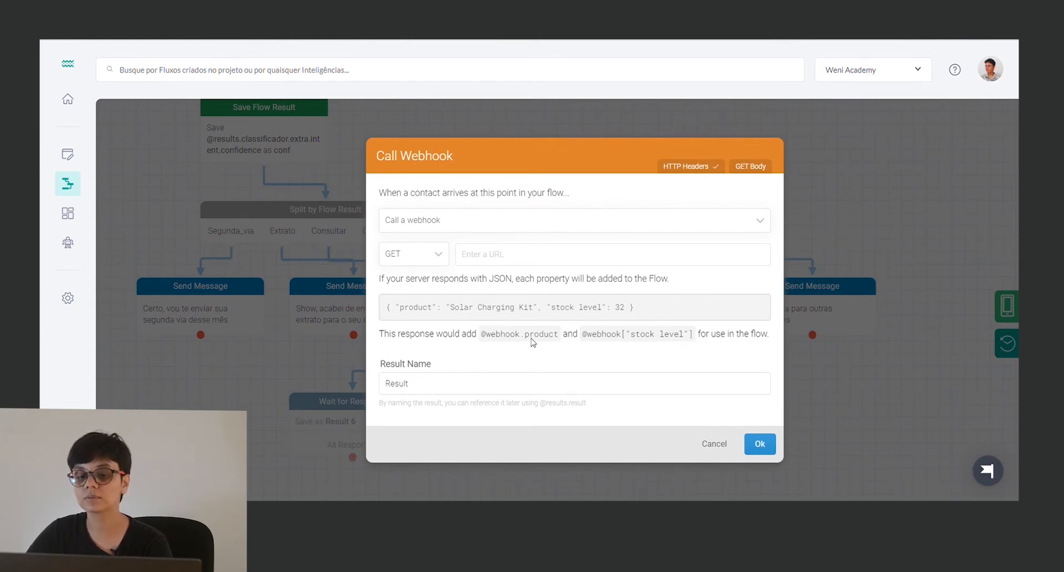
click(711, 444)
Open the existing Call Webhook node's settings in the flow and the Cristal intelligence in the project library.
scroll(484, 324, up, 10)
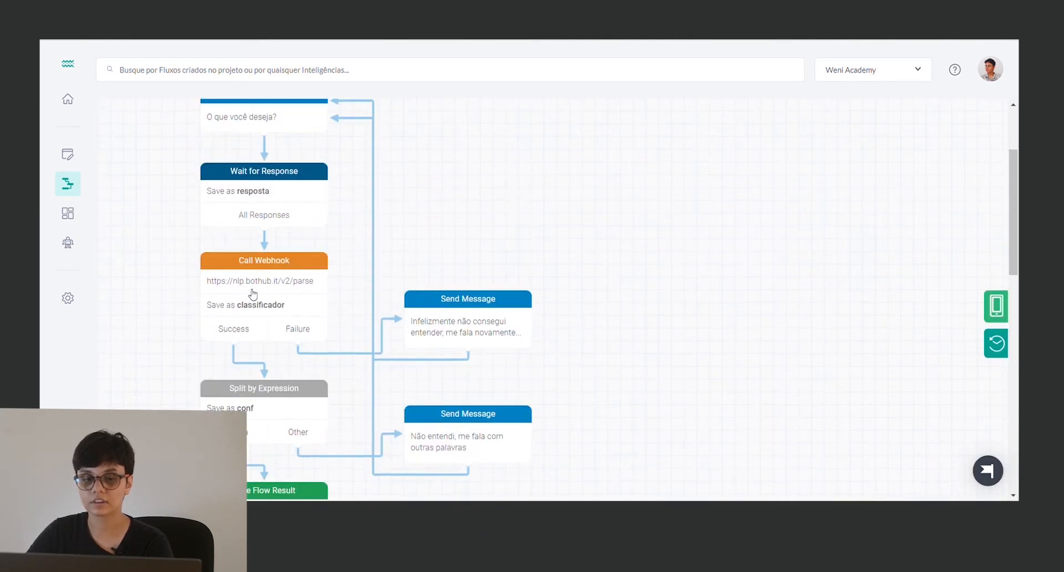
click(285, 290)
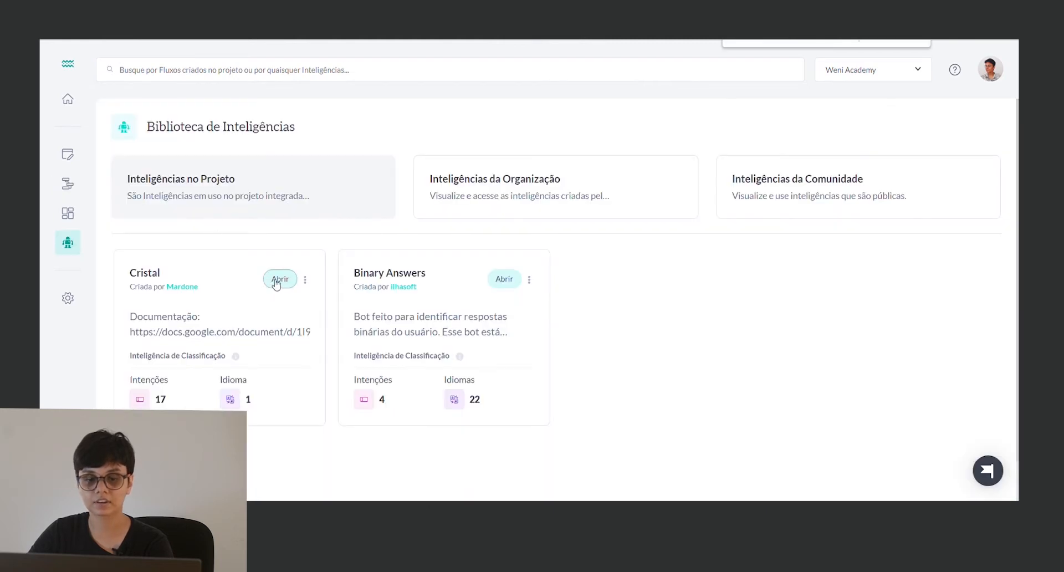
click(276, 281)
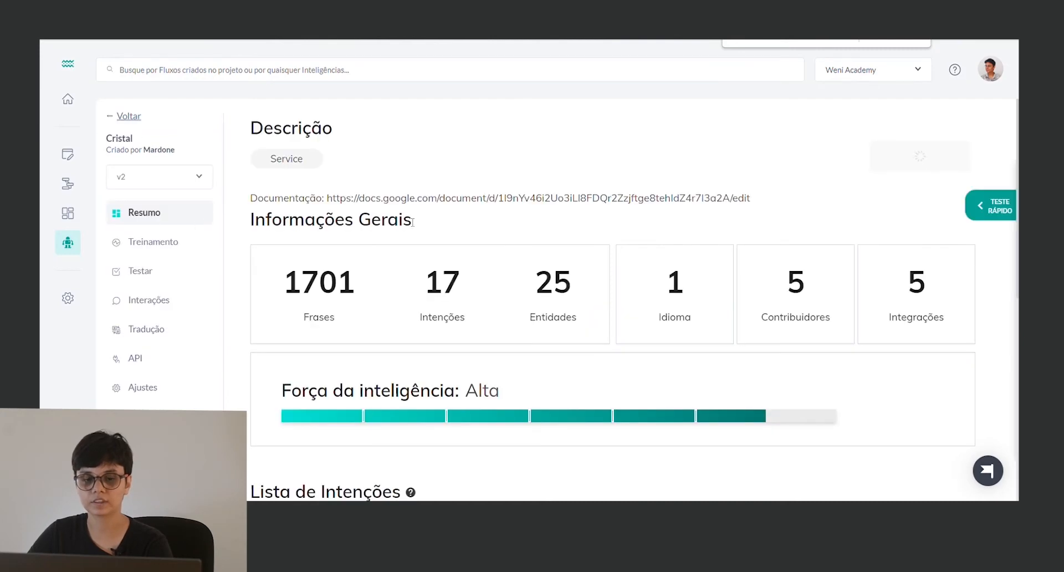
Examine the list of intents and the entity groups in Cristal's summary.
scroll(283, 234, down, 6)
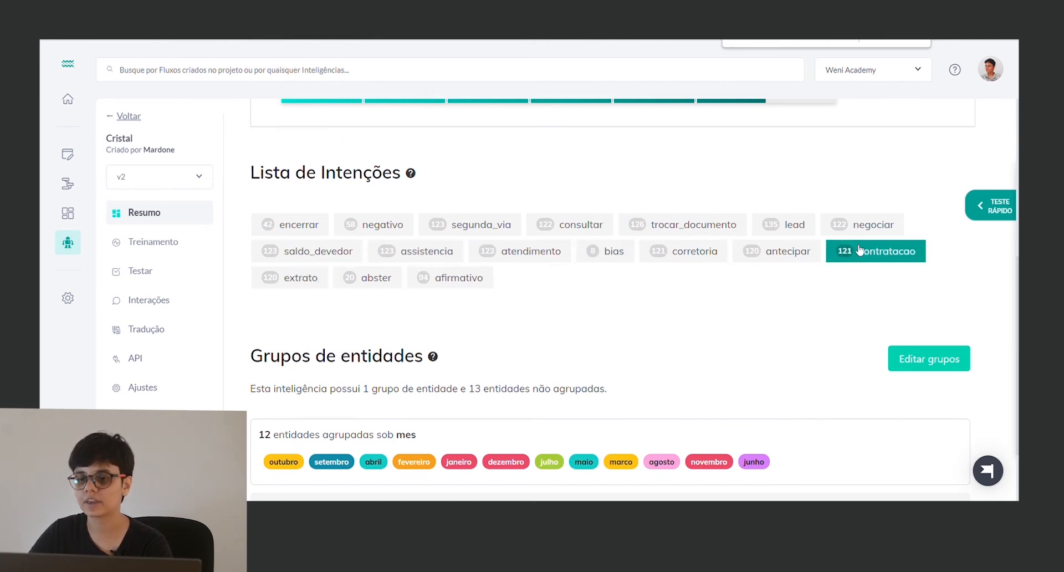
scroll(656, 290, up, 1)
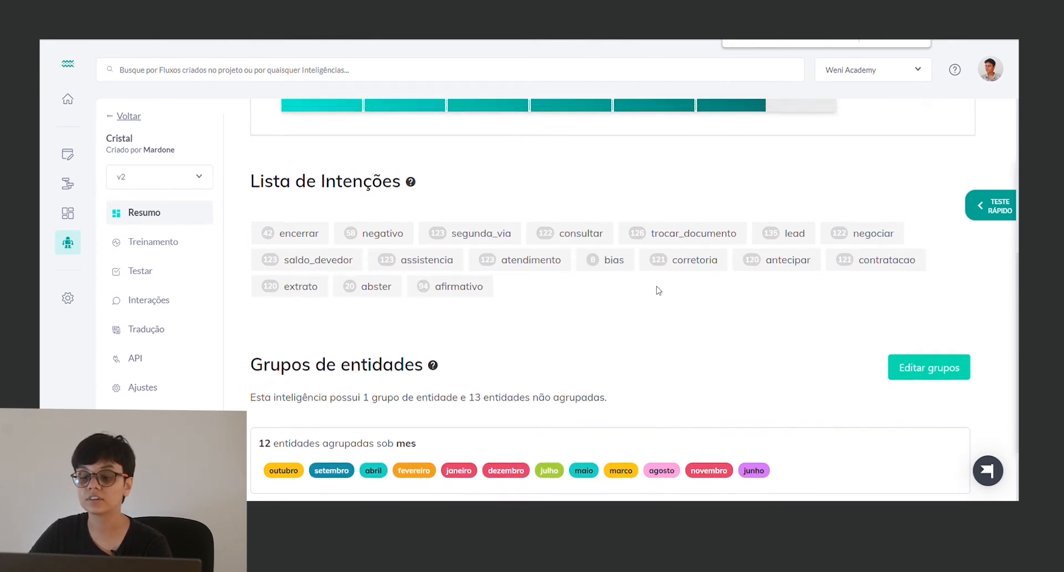
drag(514, 352, 410, 243)
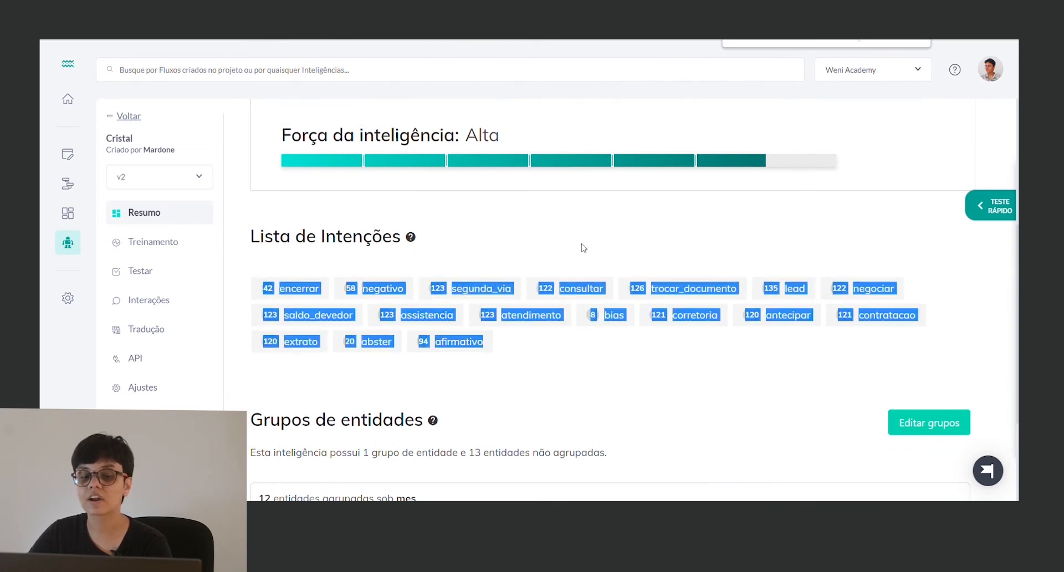
click(583, 245)
scroll(493, 270, up, 1)
scroll(493, 270, up, 3)
scroll(494, 269, up, 1)
scroll(493, 269, down, 1)
Compare the request URL in Cristal's API information with the URL in the Call Webhook node.
click(136, 360)
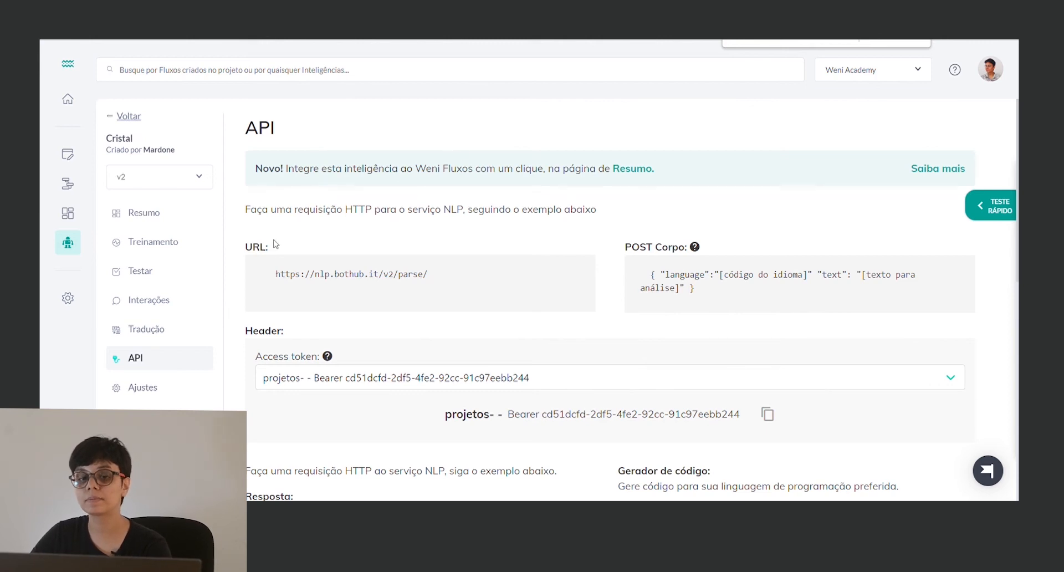
drag(258, 210, 281, 214)
click(396, 238)
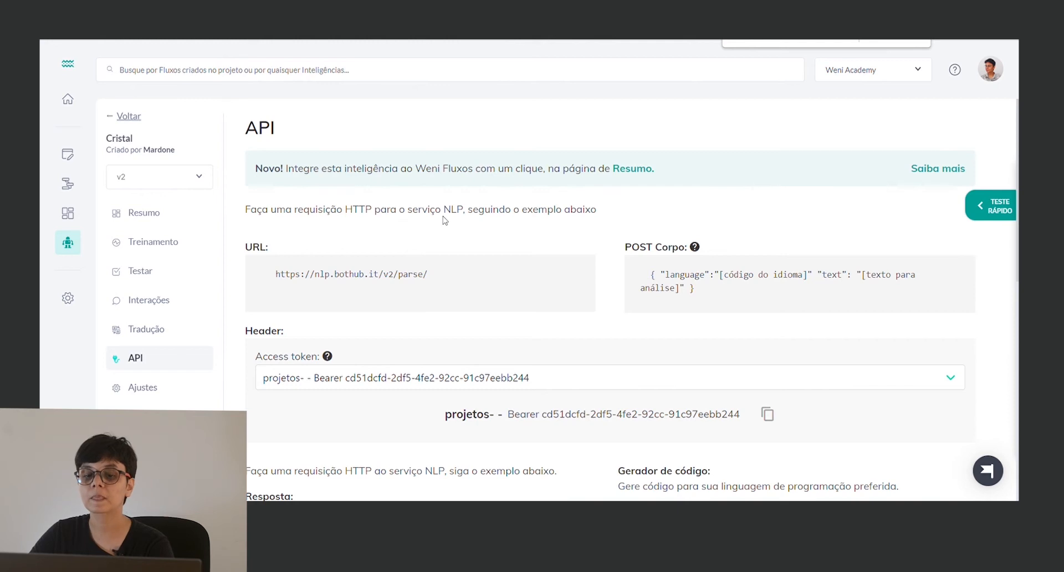
drag(278, 282, 466, 278)
click(466, 278)
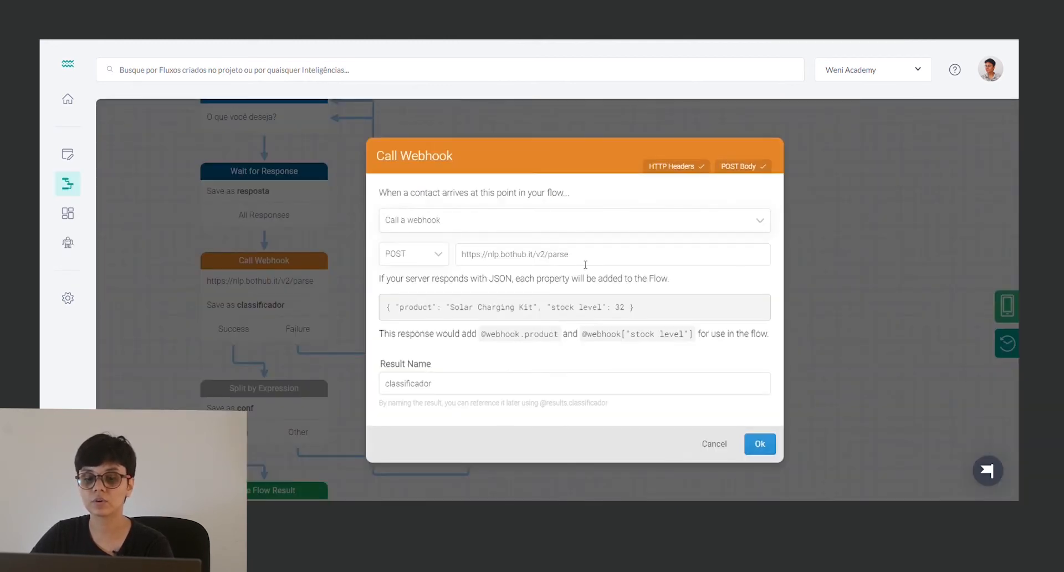
drag(585, 265, 465, 264)
click(581, 262)
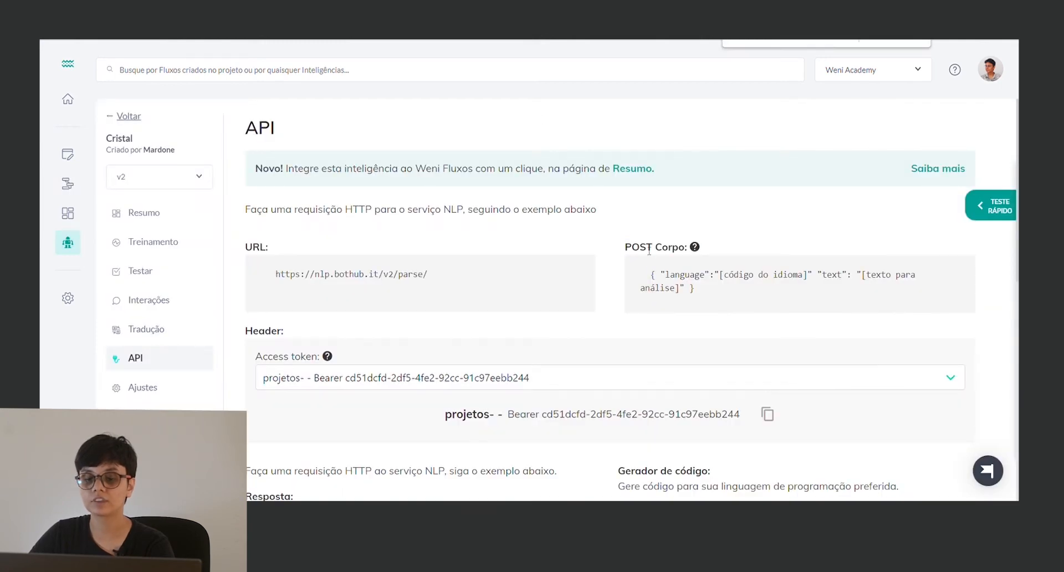
Compare the POST method named in Cristal's API information with the Call Webhook node's request method options.
double_click(649, 250)
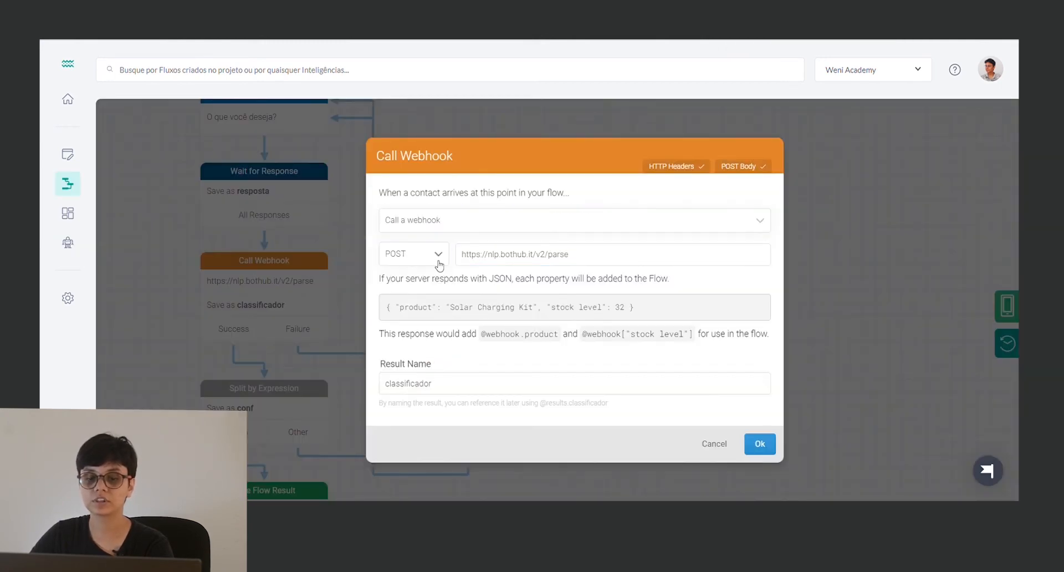
click(439, 256)
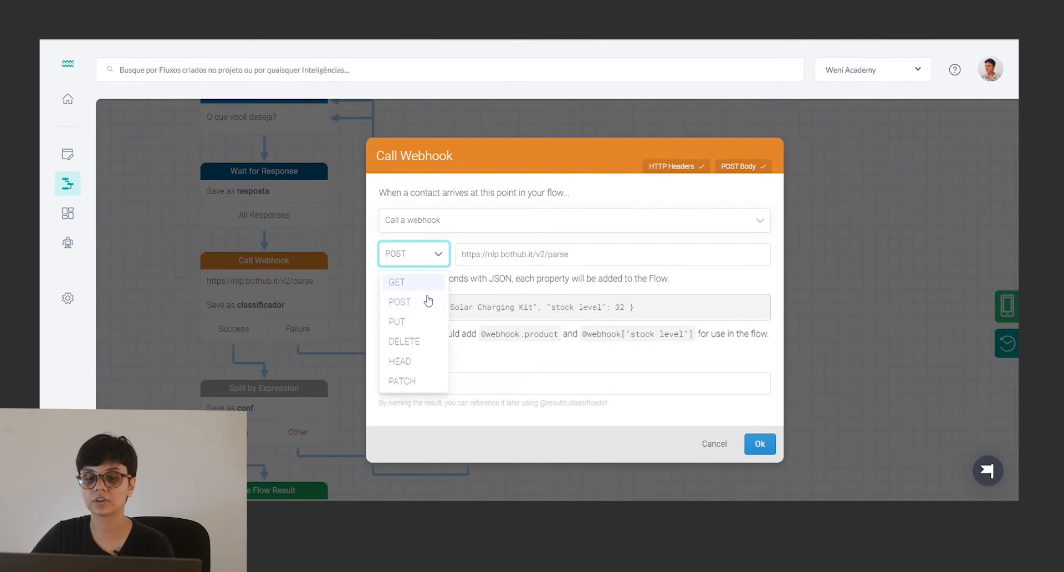
click(589, 260)
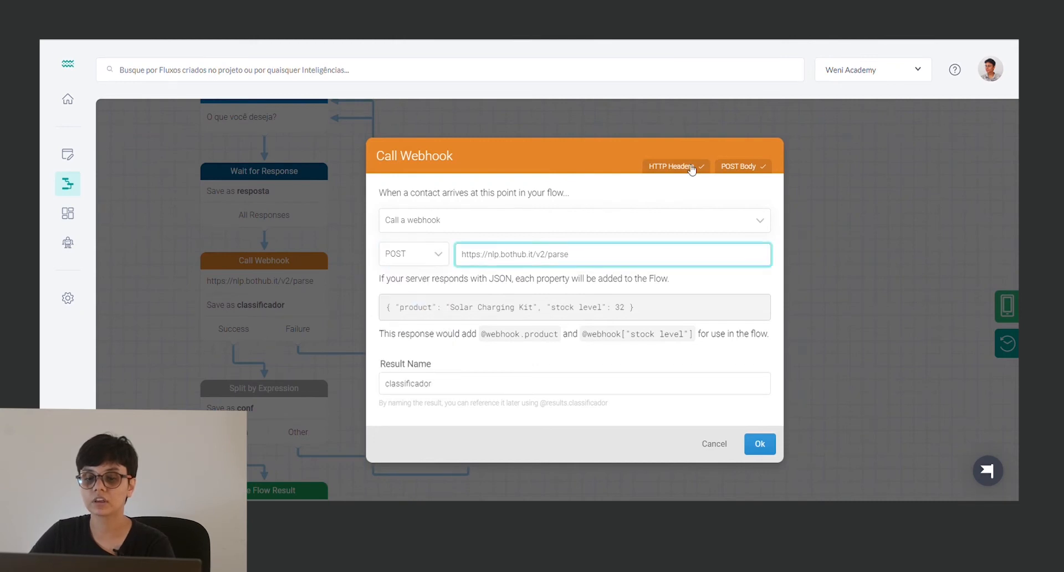
Open the webhook's HTTP headers and locate the access token under Header in Cristal's API information.
click(689, 166)
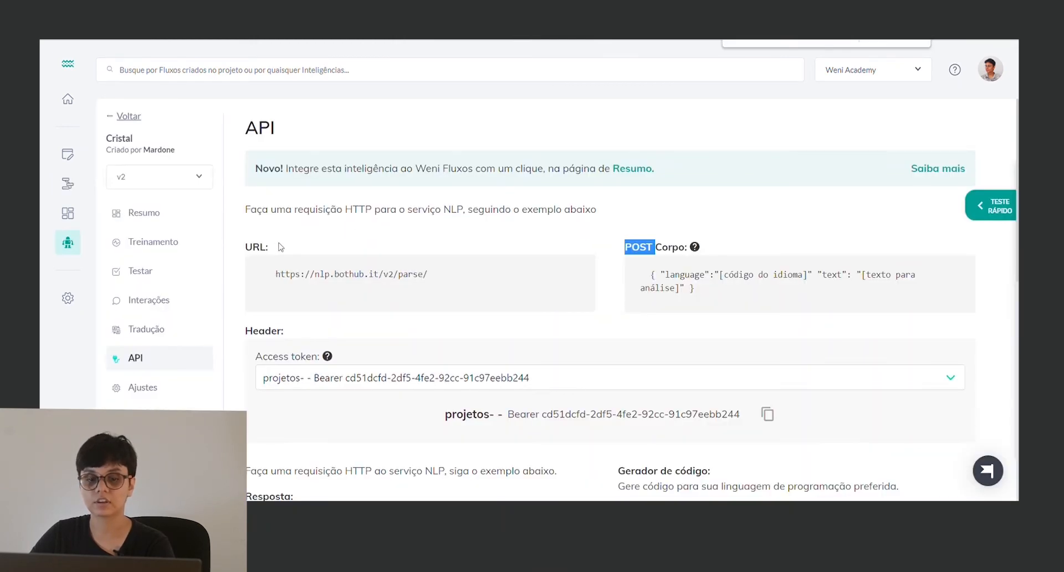
drag(243, 334, 306, 334)
click(307, 335)
scroll(316, 331, down, 2)
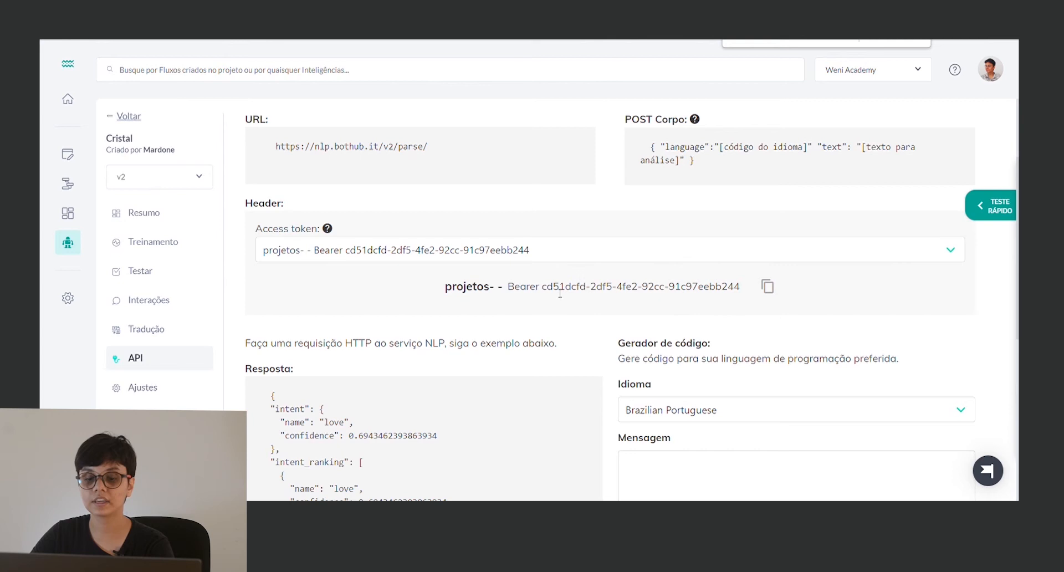
Copy Cristal's access token and paste it as the value of the webhook's Authorization header.
click(769, 287)
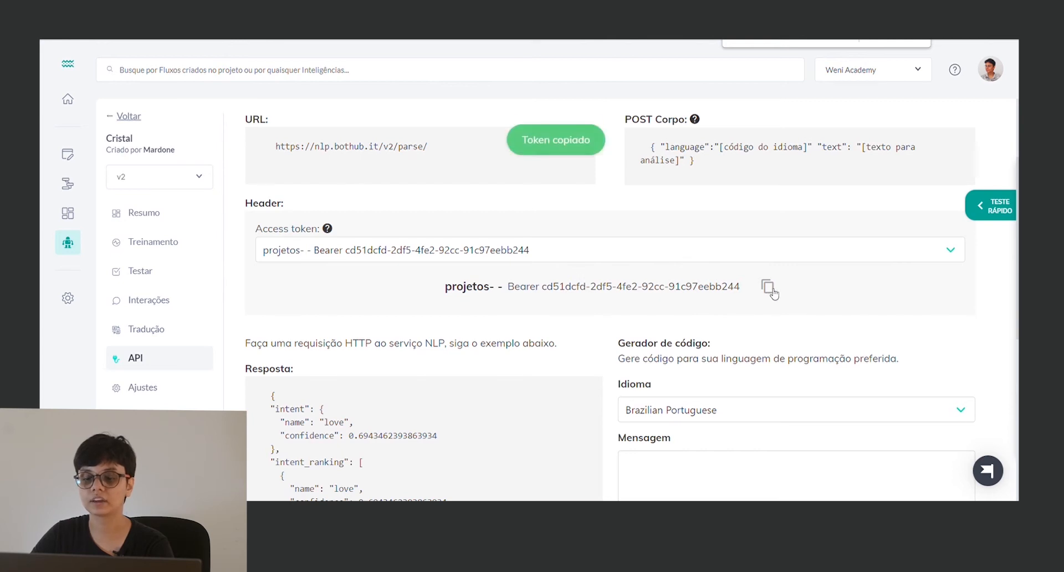
click(776, 7)
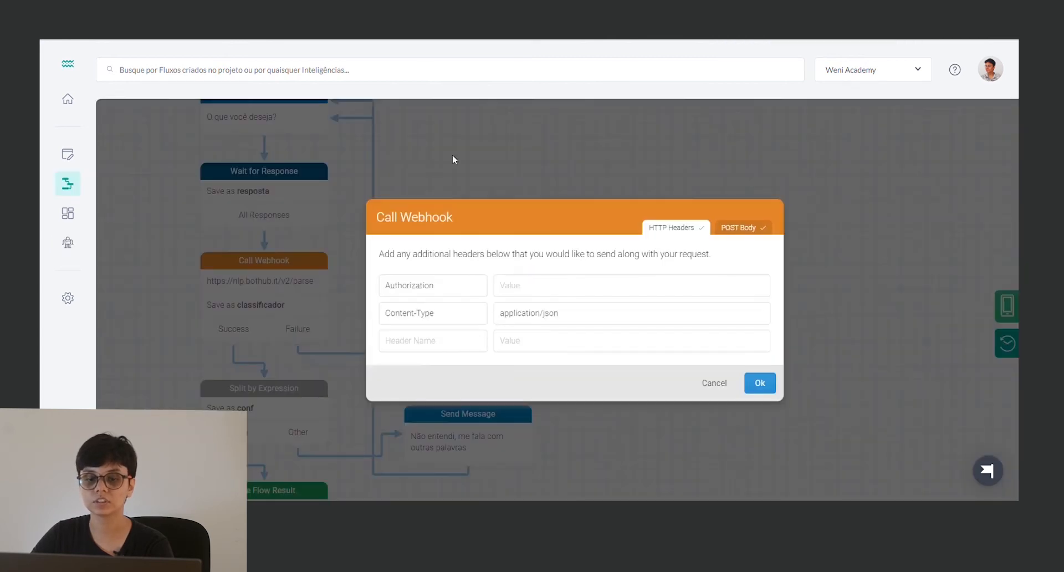
double_click(448, 292)
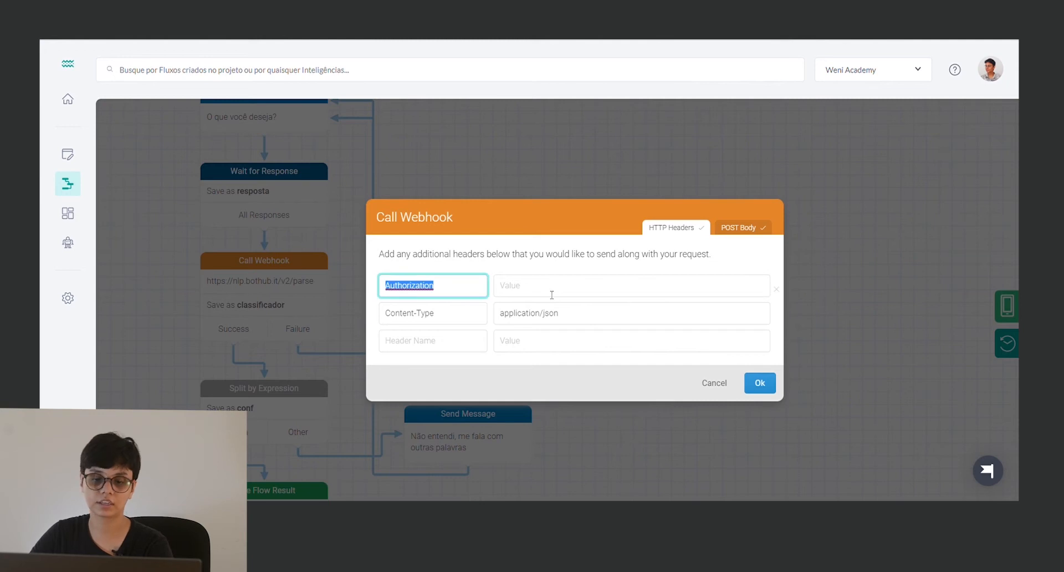
click(552, 294)
key(ctrl+v)
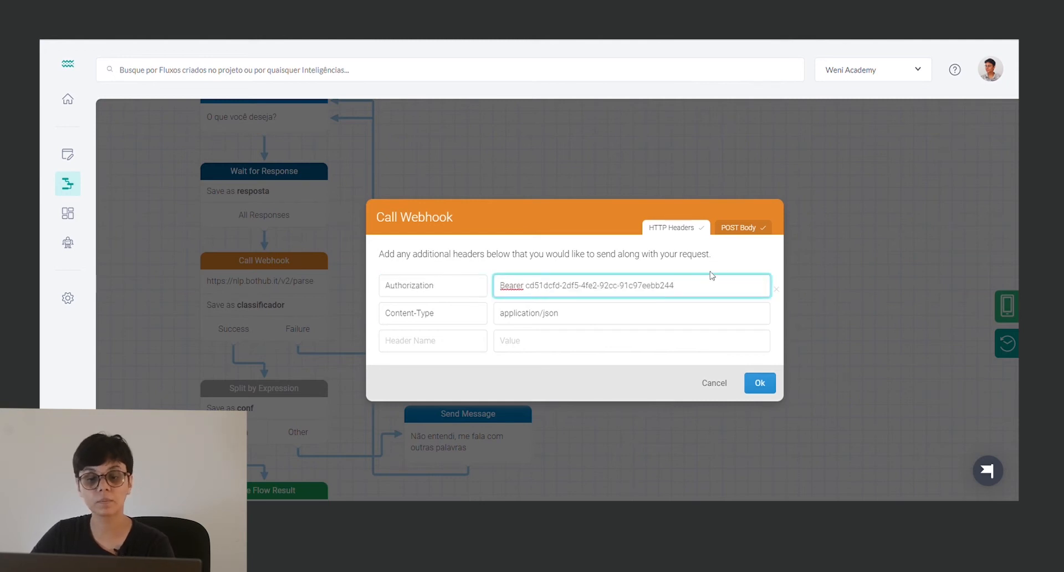
Examine the webhook's POST body expression: the json object wrapper, the language and text keys, and the results.resposta.value reference.
click(741, 229)
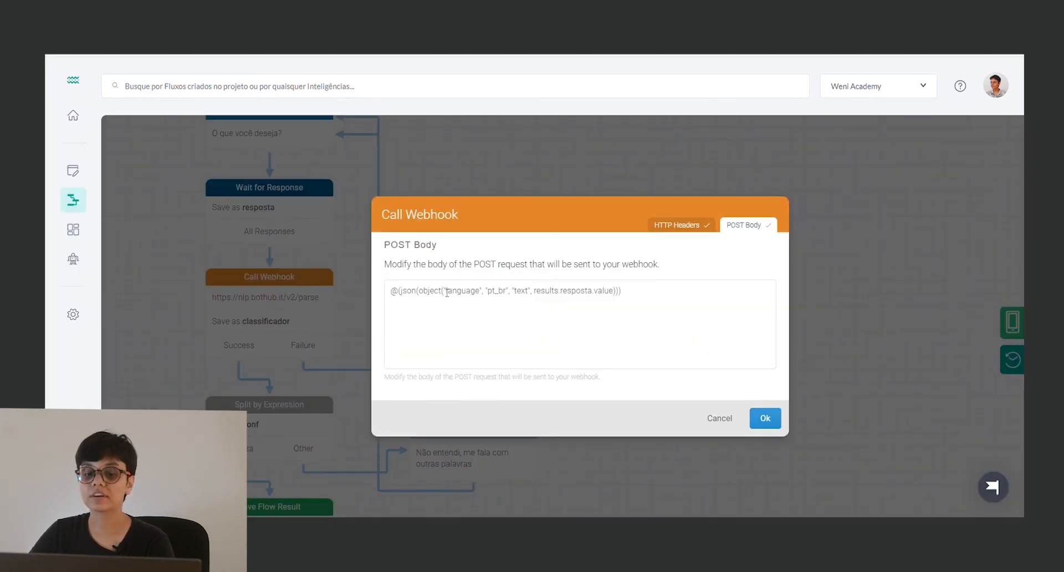
drag(445, 292, 384, 302)
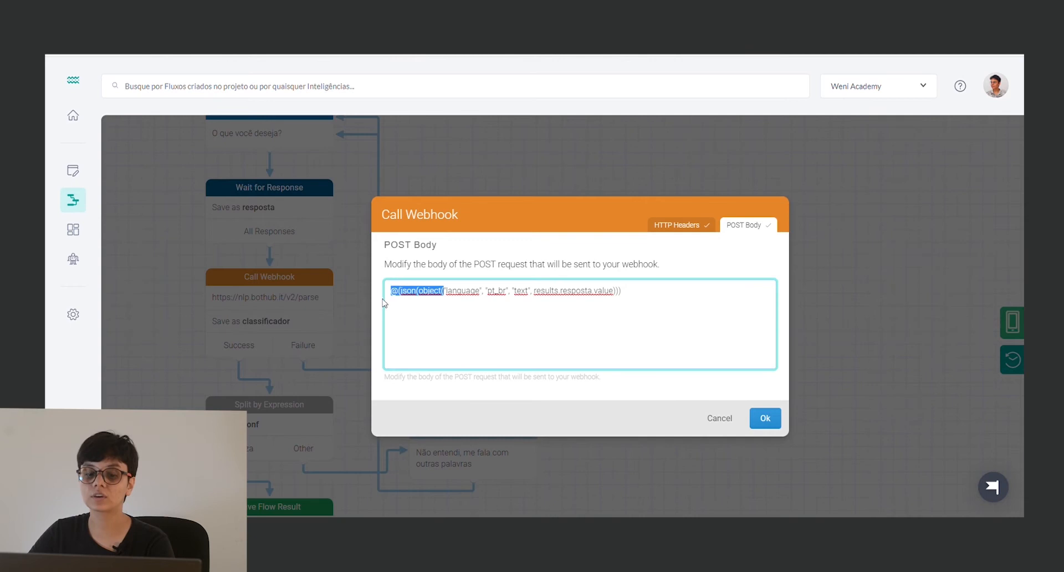
click(448, 307)
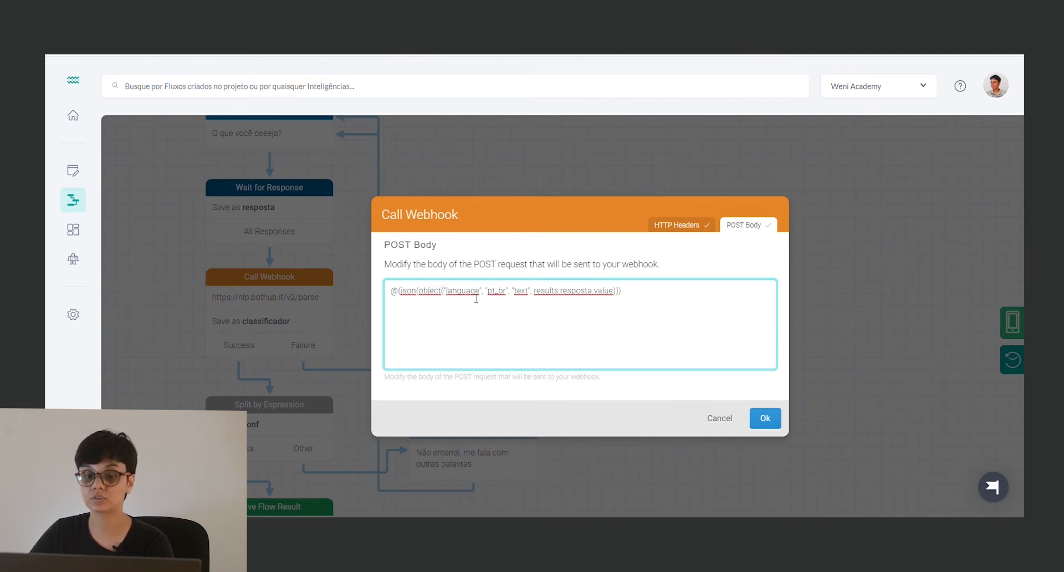
double_click(467, 300)
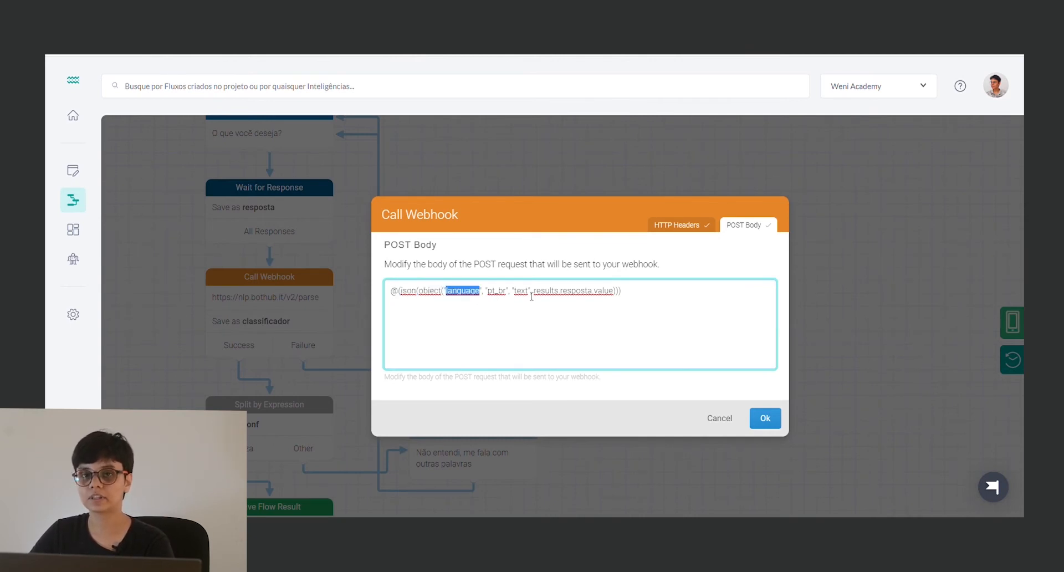
double_click(521, 293)
click(632, 300)
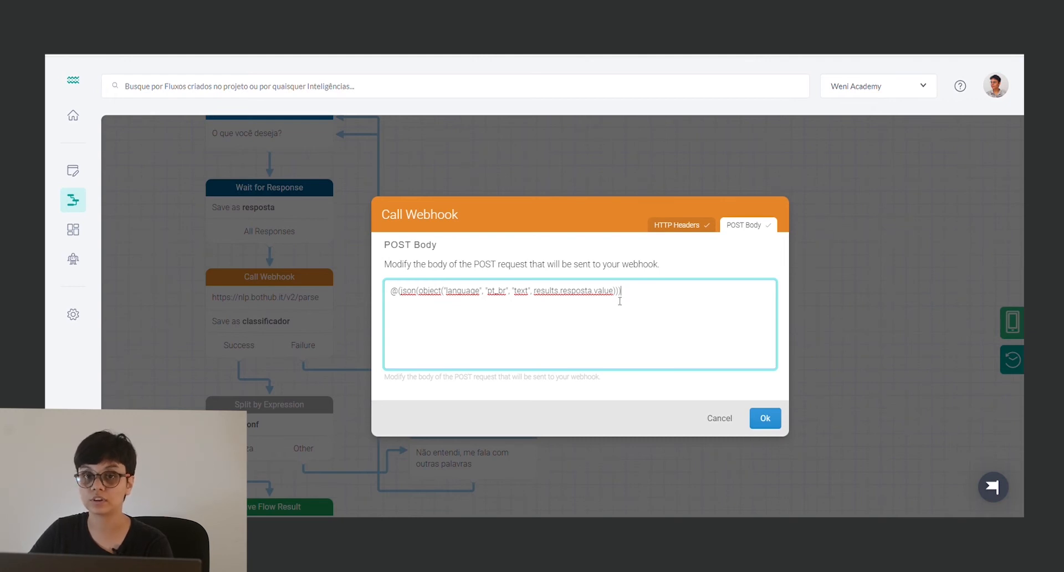
drag(608, 295, 534, 296)
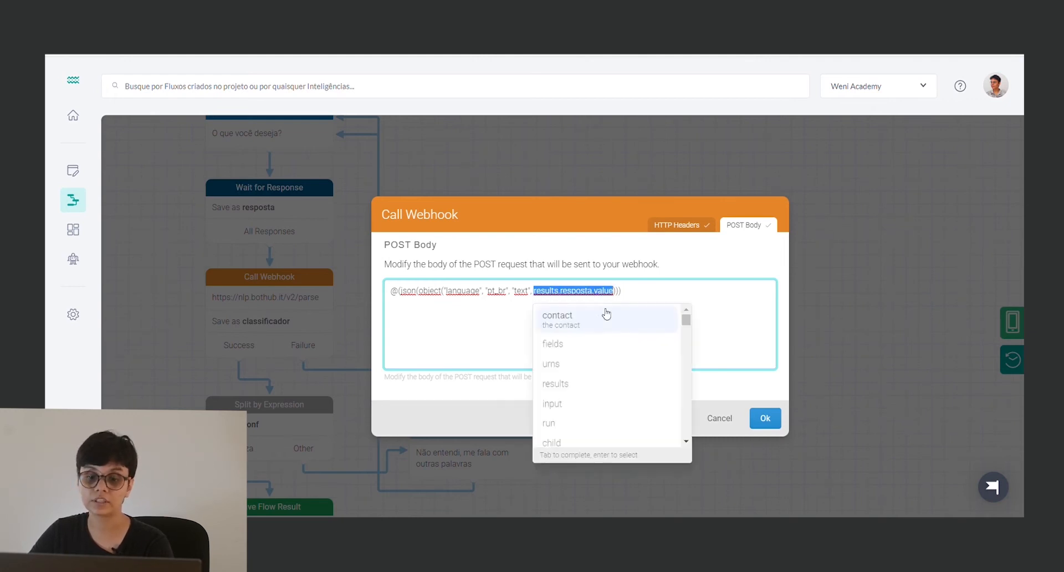
click(608, 314)
click(659, 299)
drag(660, 300, 542, 296)
click(721, 308)
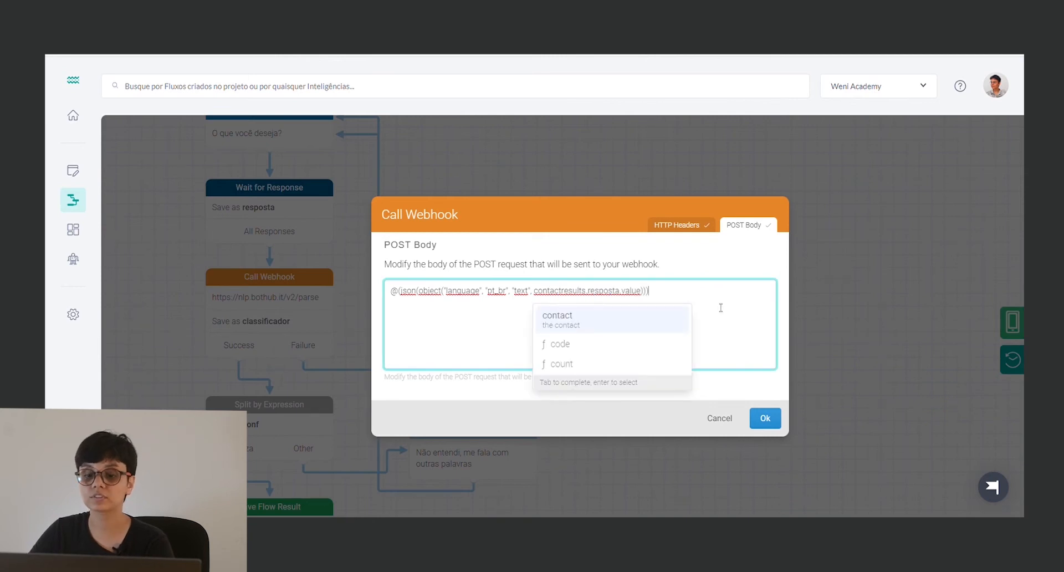
click(713, 419)
Reopen the Call Webhook node, enter Cristal's access token as the Authorization header value, check the POST body and save the node.
click(298, 298)
click(703, 188)
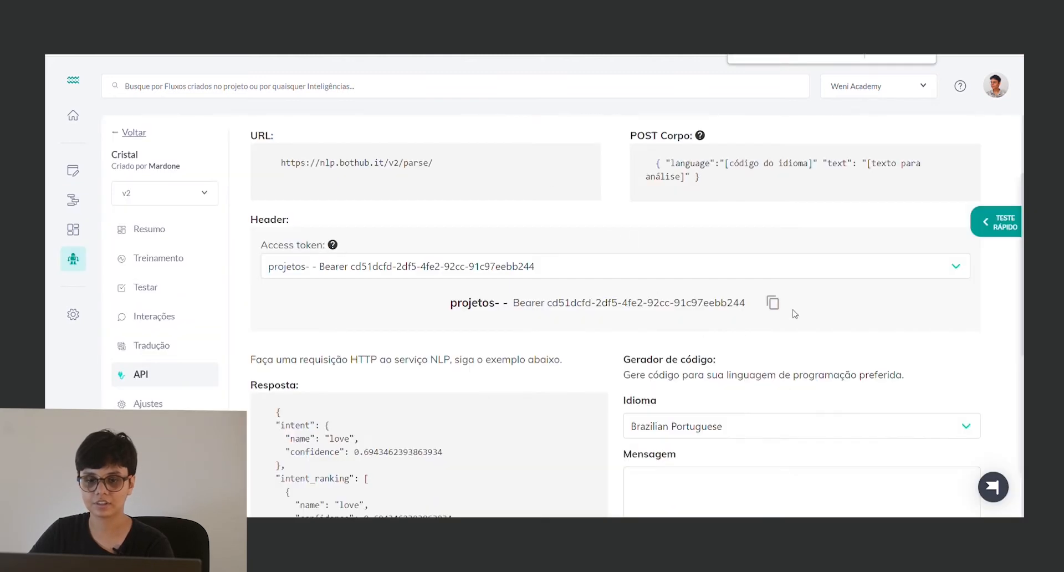
click(772, 303)
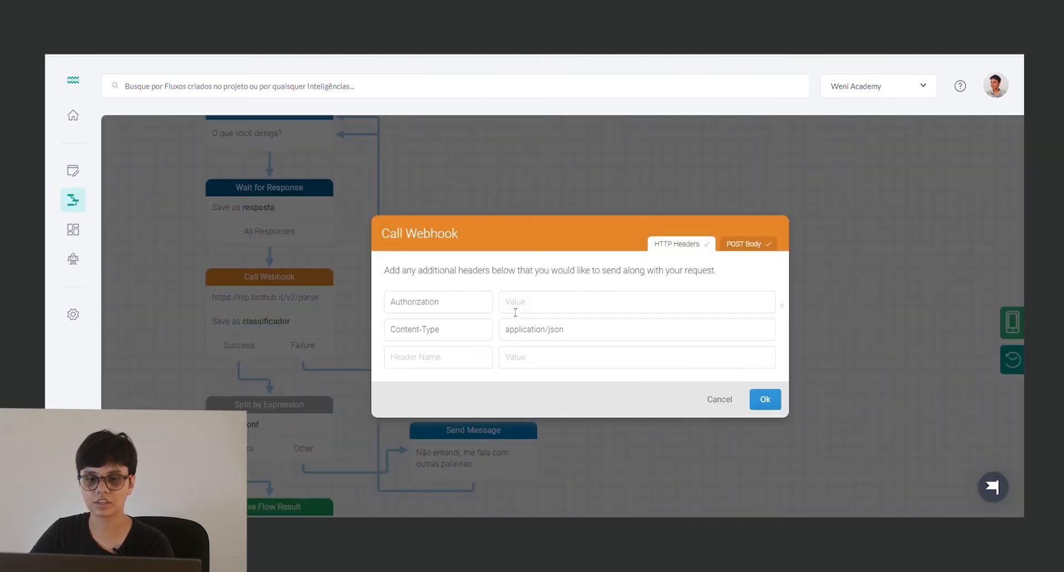
click(516, 311)
key(ctrl+v)
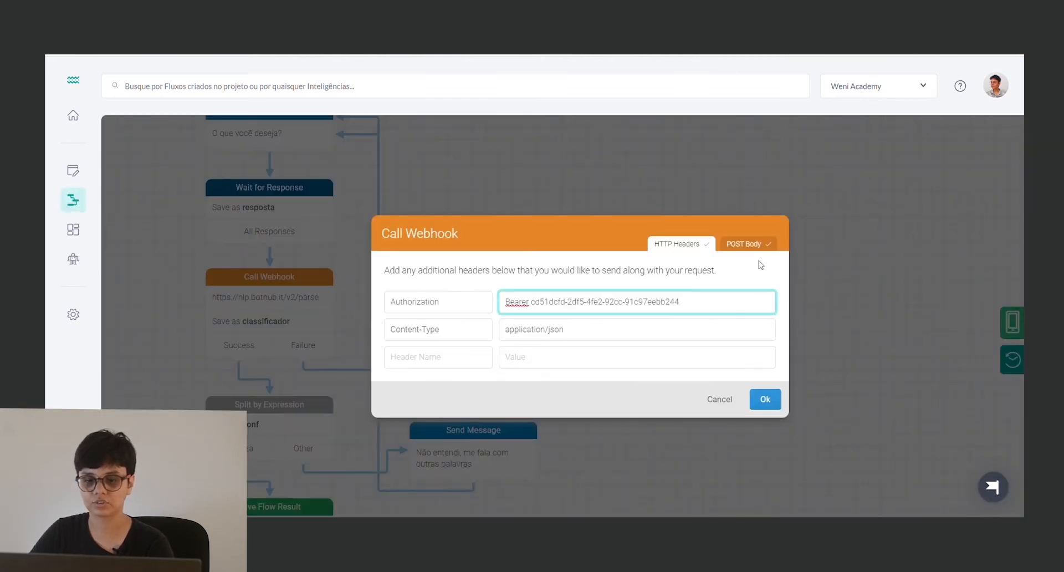
click(744, 245)
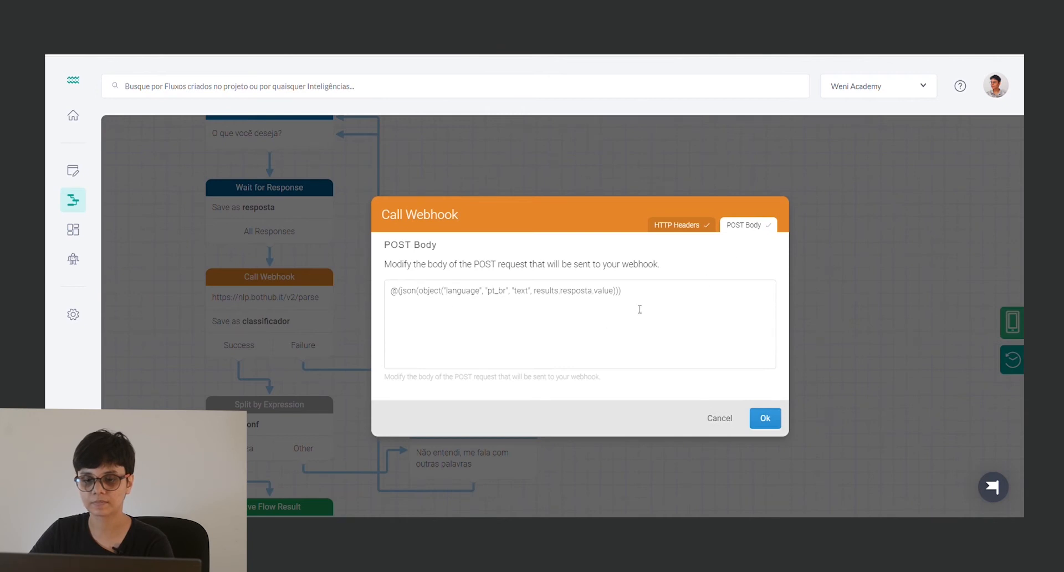
click(766, 418)
Examine the Split by Expression node's confidence rule and the Send Message replies at the end of the flow.
scroll(324, 292, down, 3)
scroll(323, 292, up, 3)
scroll(335, 292, down, 3)
click(271, 288)
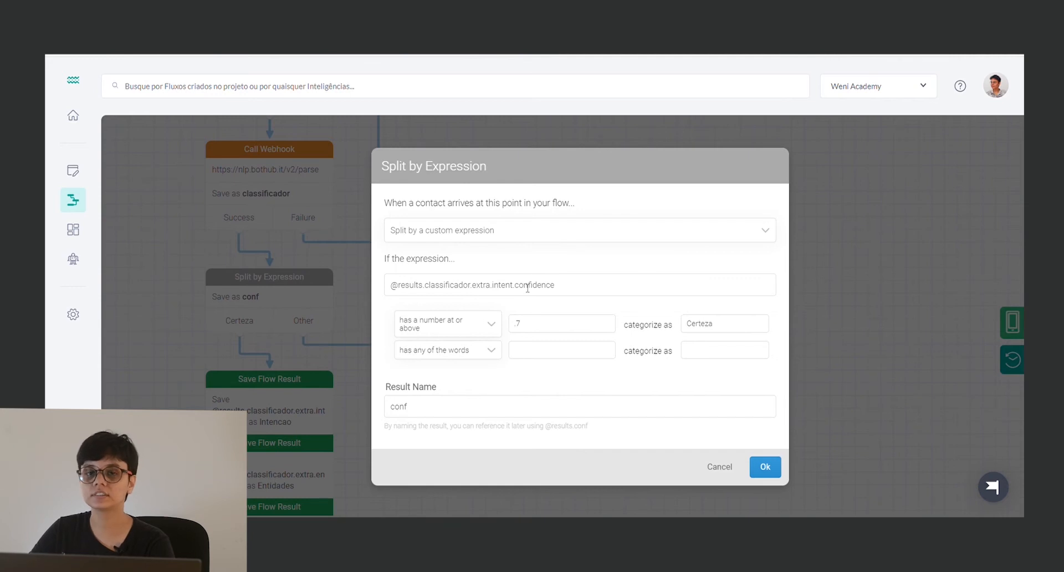
click(746, 490)
scroll(693, 473, down, 10)
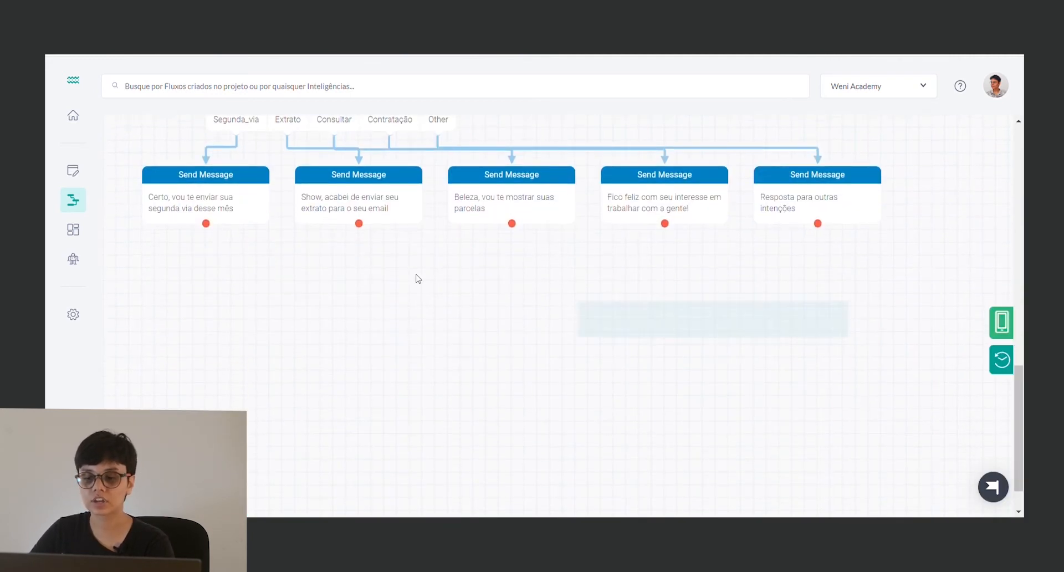
scroll(176, 225, up, 10)
Move the Split by Expression node down and attach a new Send Message node to the Call Webhook's Success exit.
drag(154, 256, 155, 267)
drag(294, 317, 283, 419)
drag(273, 352, 265, 282)
click(466, 313)
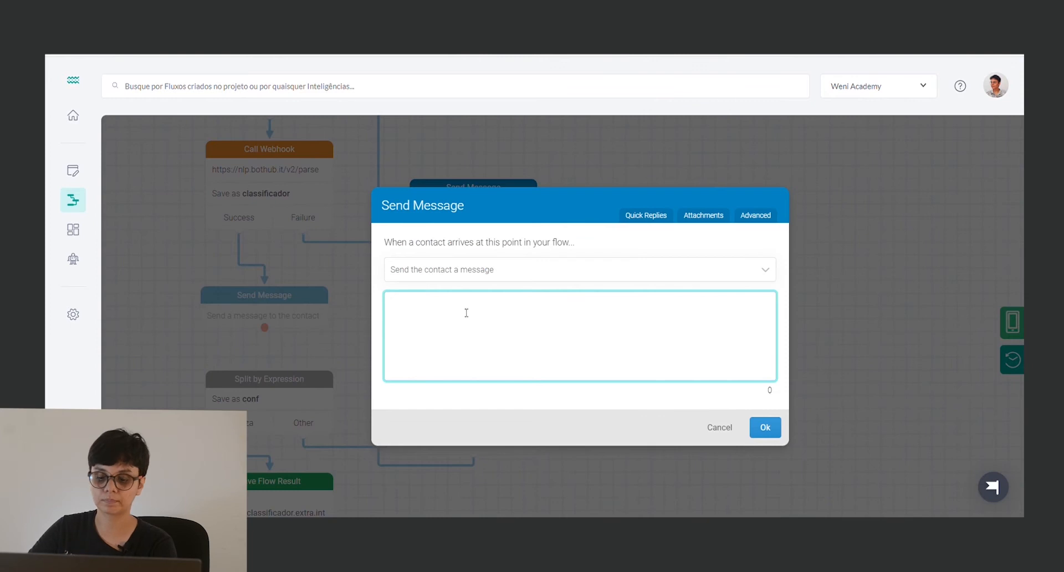
text(@result)
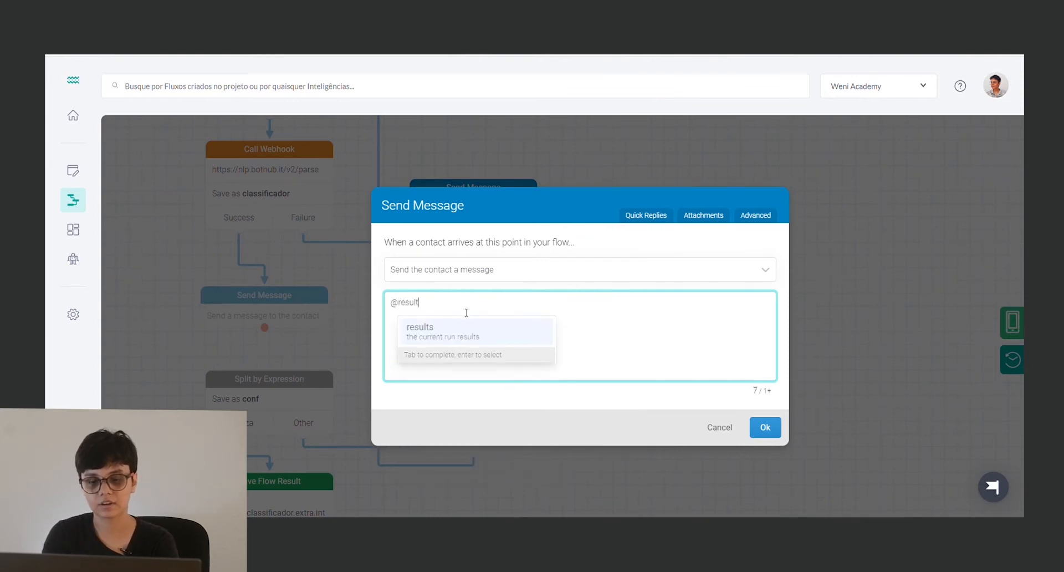
text(s.cla)
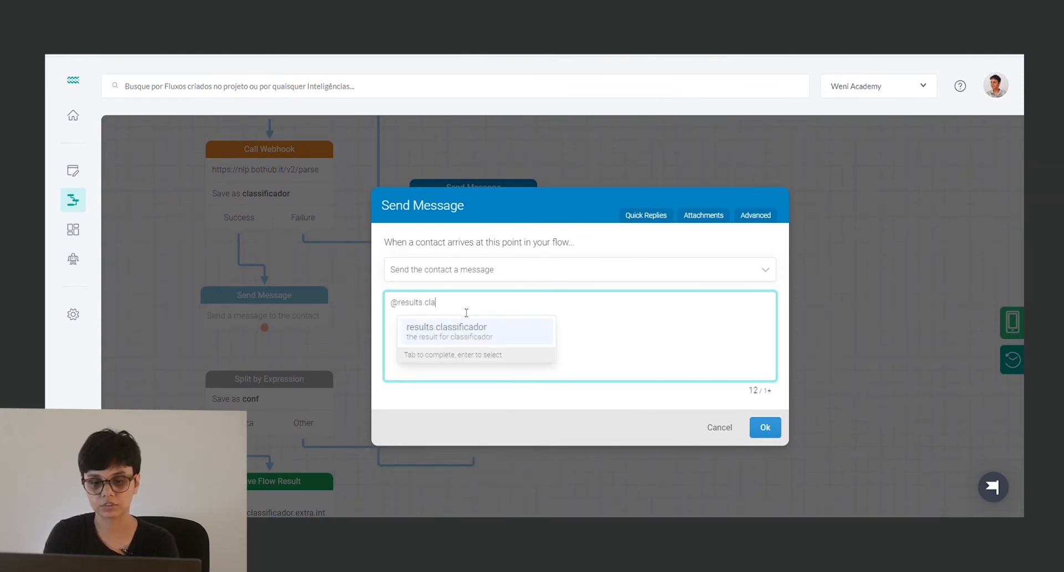
key(Tab)
text(.ext)
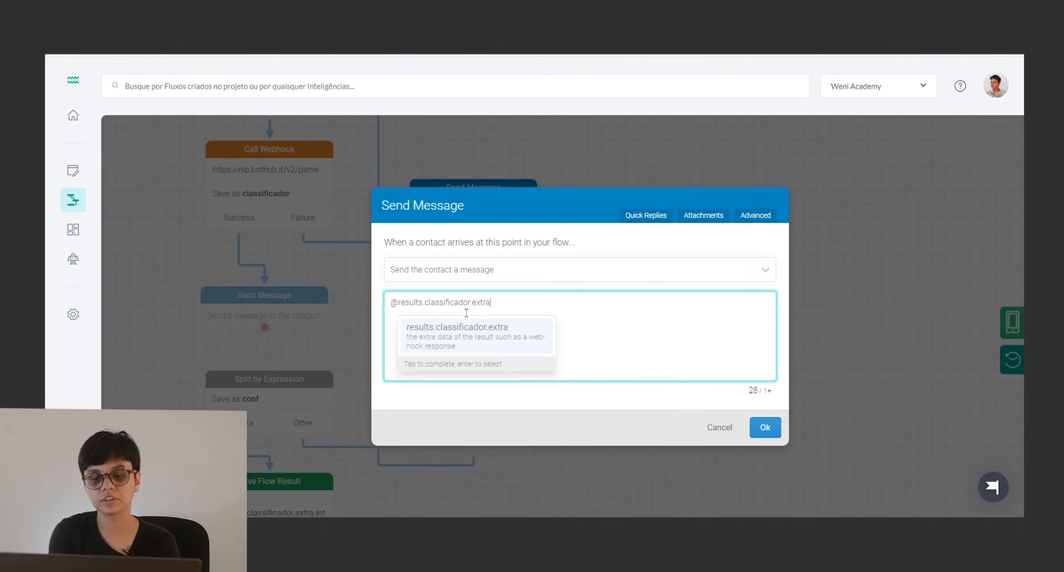
text(ra)
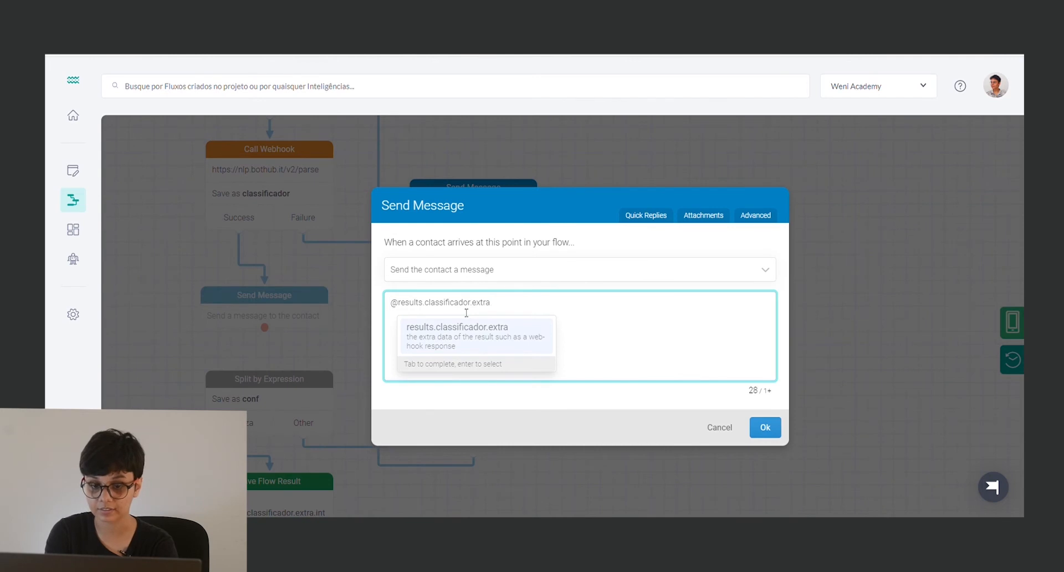
click(765, 427)
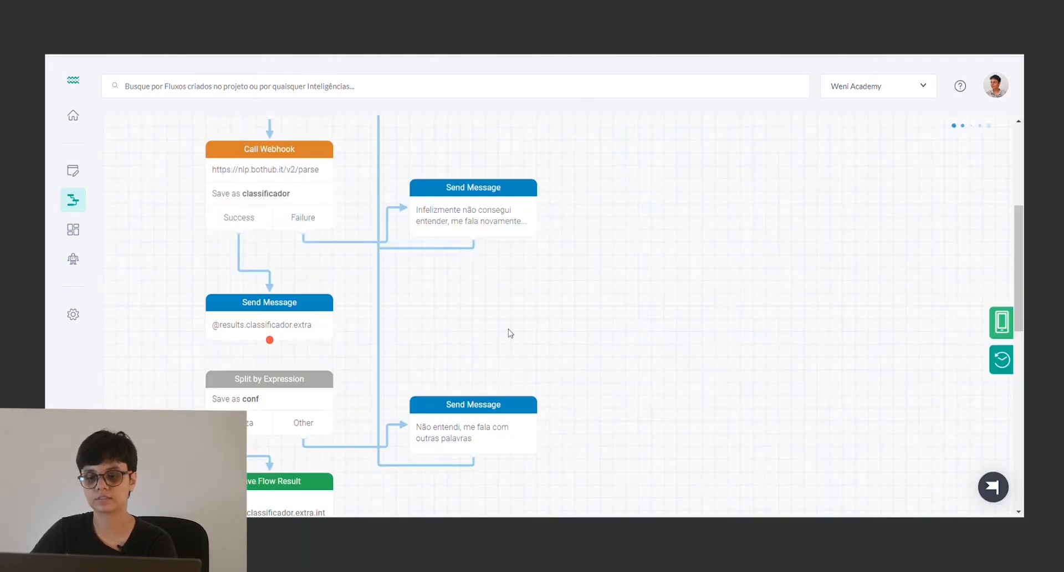
Simulate the flow with the reply "eu gostaria de pegar minha segunda via por favor" and examine the intents and confidences in the webhook response.
click(1001, 323)
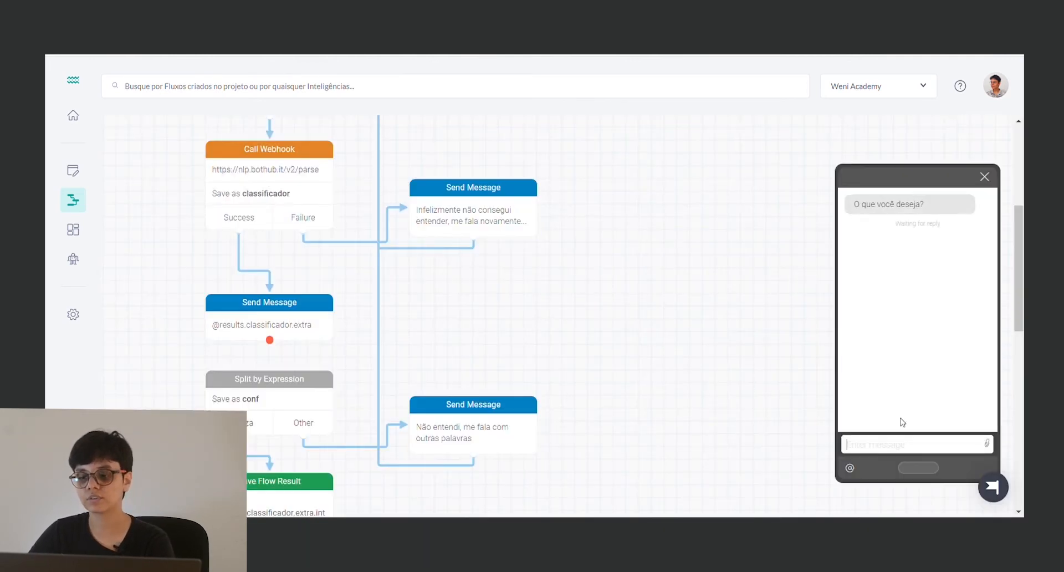
text(eu gostaria de)
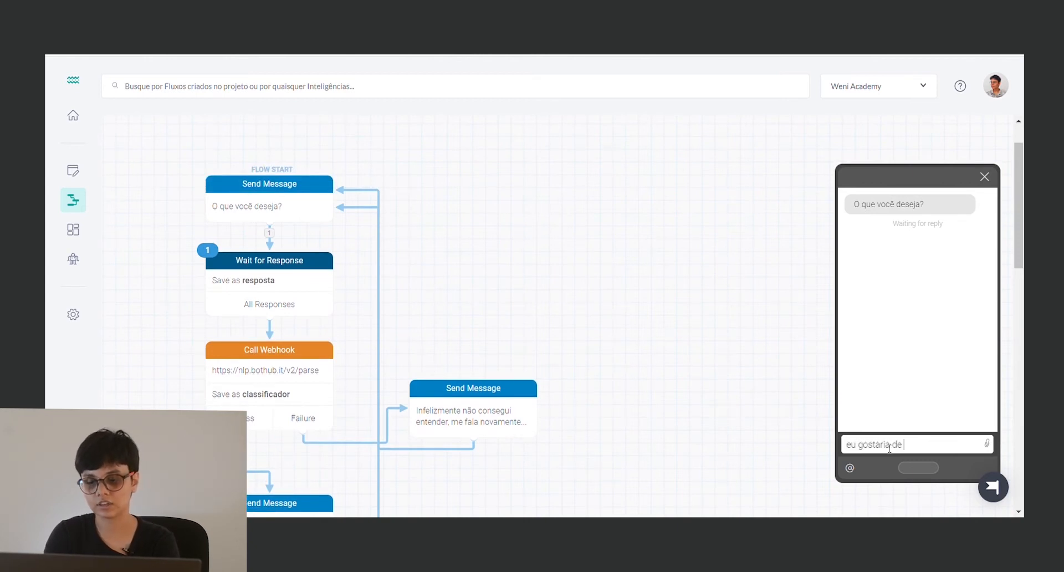
text( pegar minha segund)
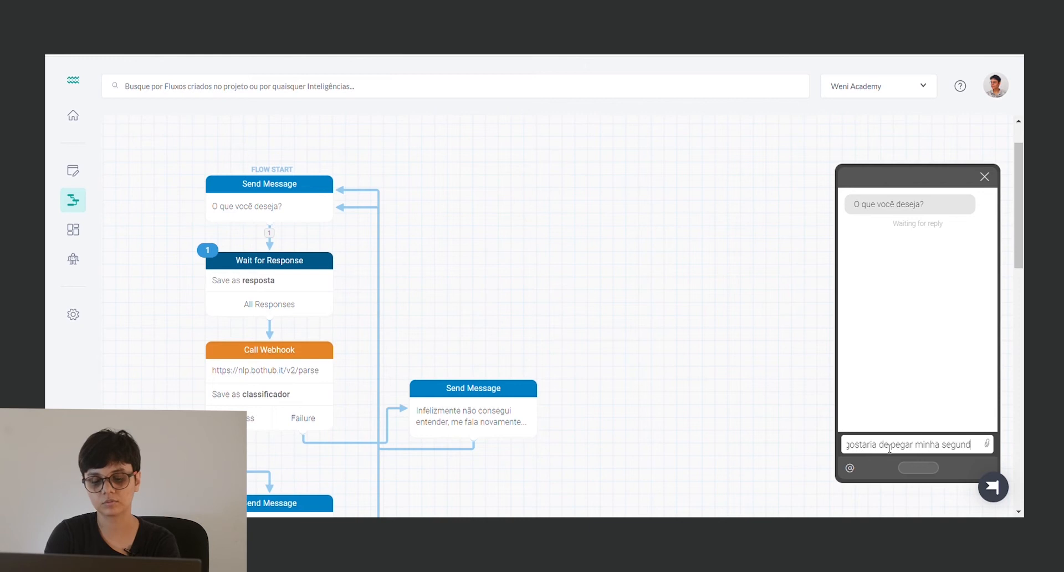
text(a via por favor)
key(Return)
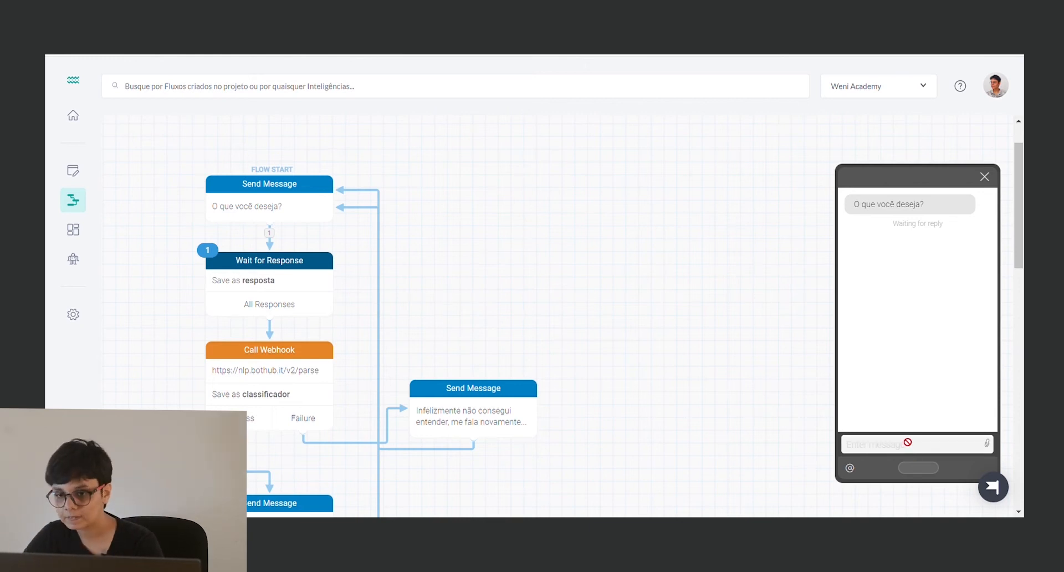
scroll(889, 368, up, 5)
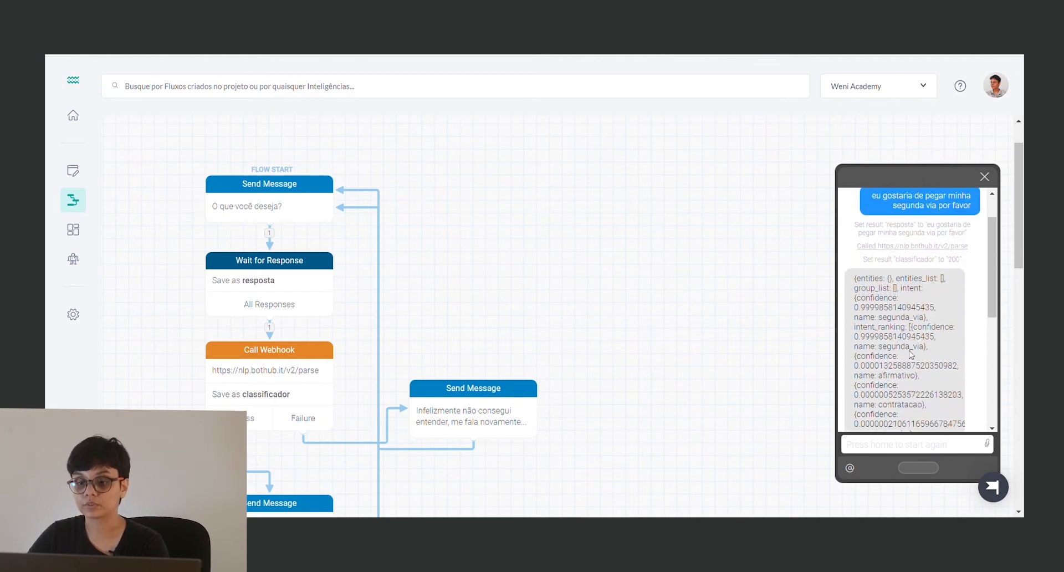
scroll(862, 284, down, 5)
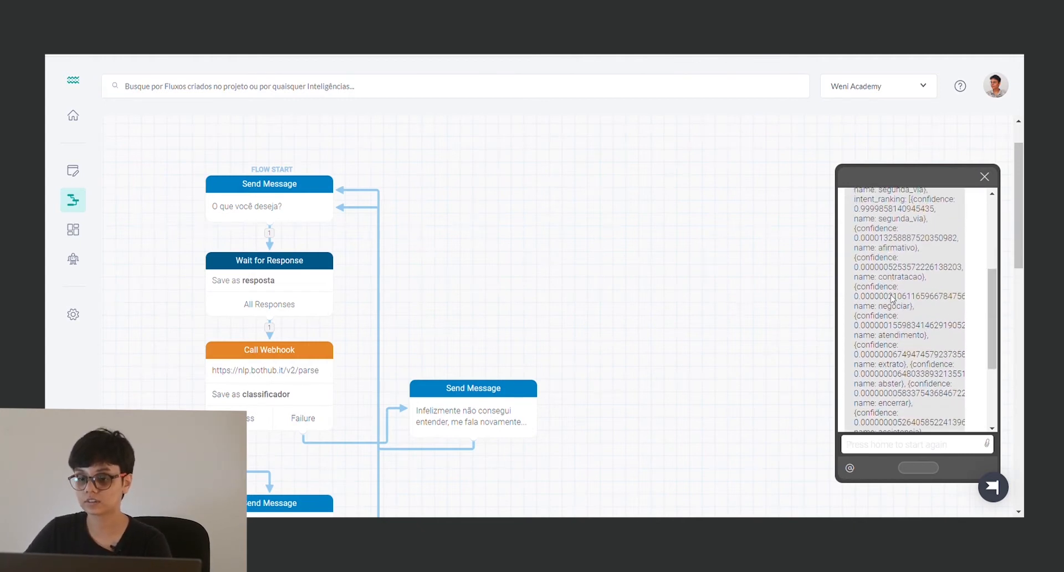
scroll(901, 344, up, 5)
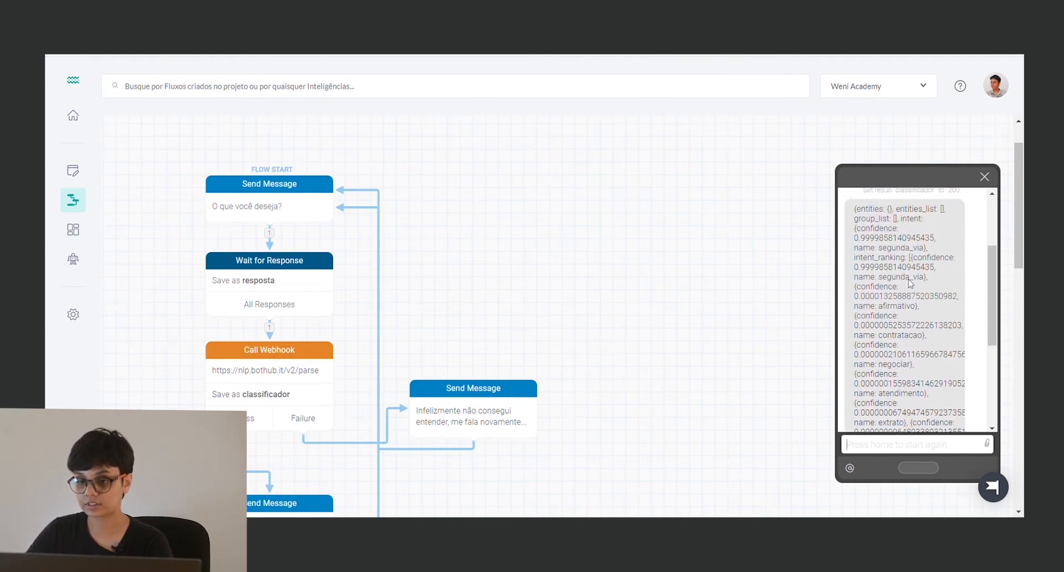
scroll(933, 319, down, 2)
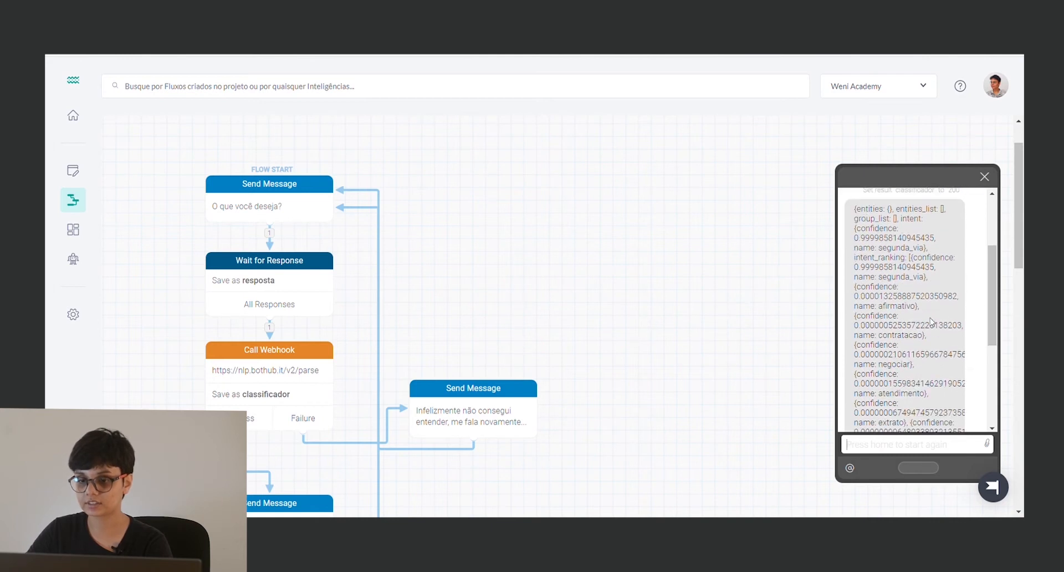
scroll(931, 322, down, 6)
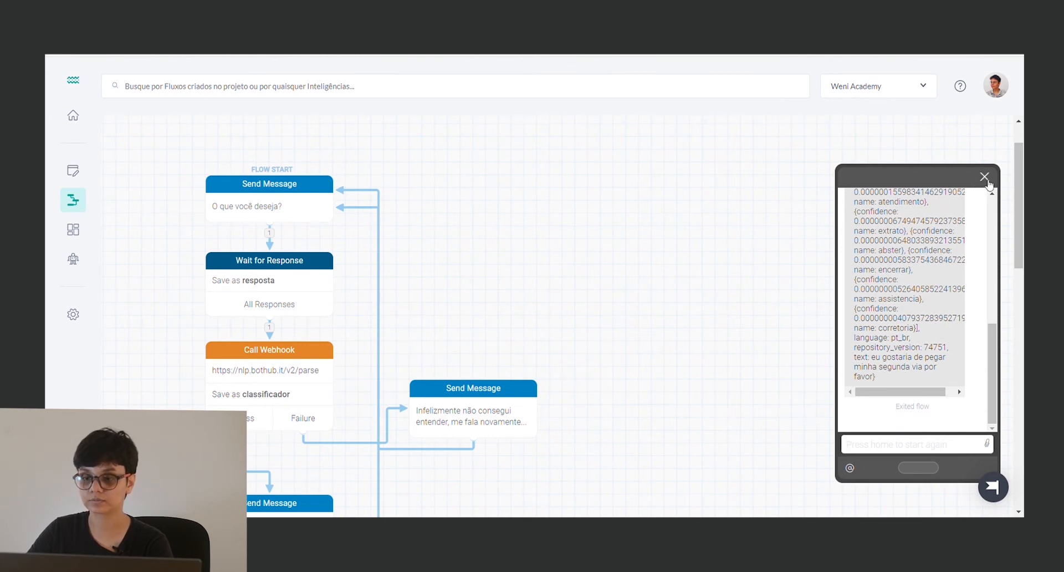
click(984, 177)
scroll(311, 360, down, 5)
drag(271, 239, 260, 351)
double_click(327, 248)
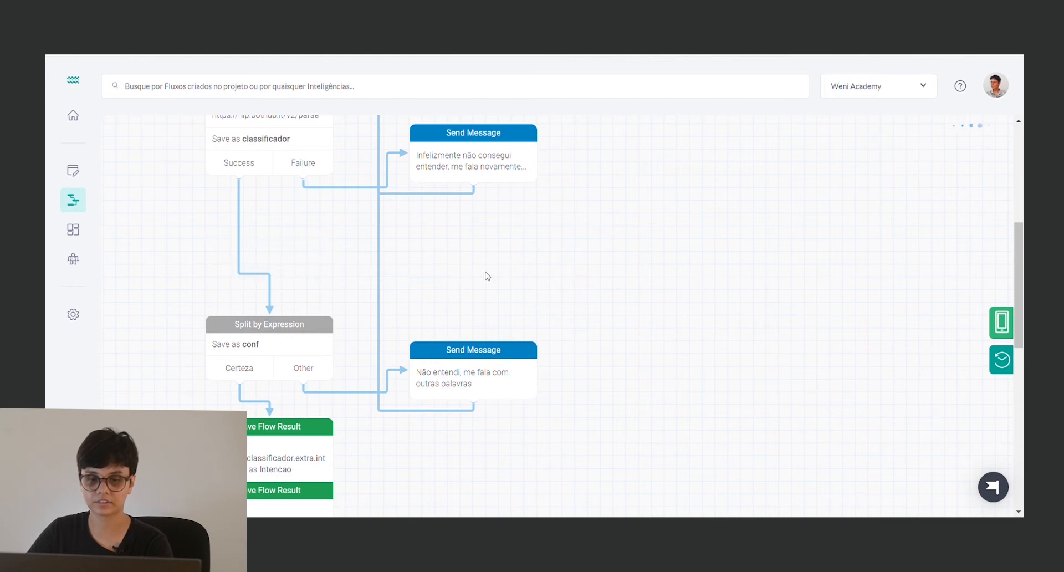
Move the Split by Expression node back up beneath the Call Webhook node.
scroll(627, 316, down, 10)
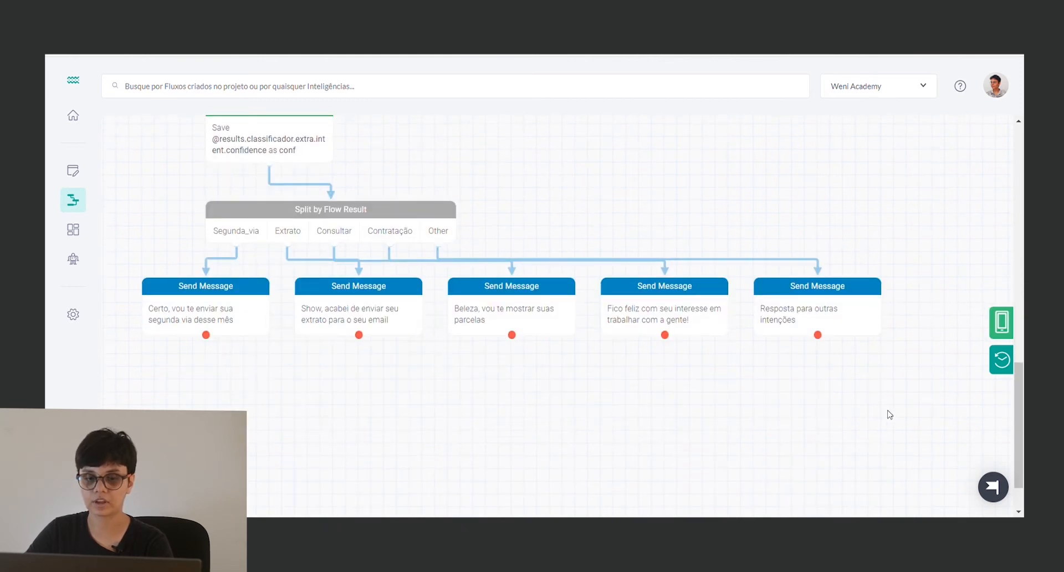
scroll(451, 257, up, 8)
drag(291, 347, 290, 261)
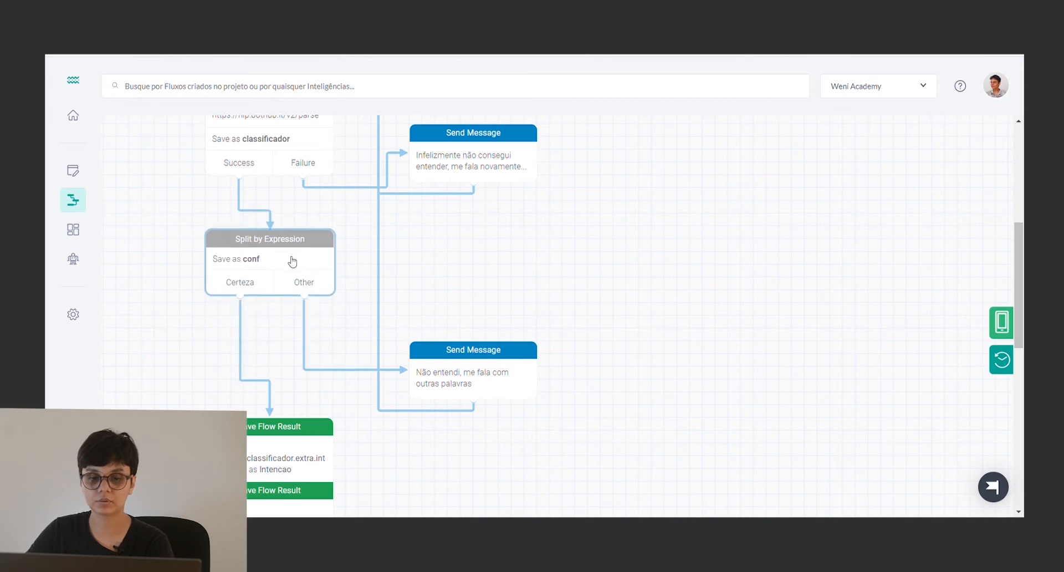
Open the Split by Expression node beneath the Call Webhook node and examine the intent and confidence parts of its expression.
click(281, 264)
double_click(508, 288)
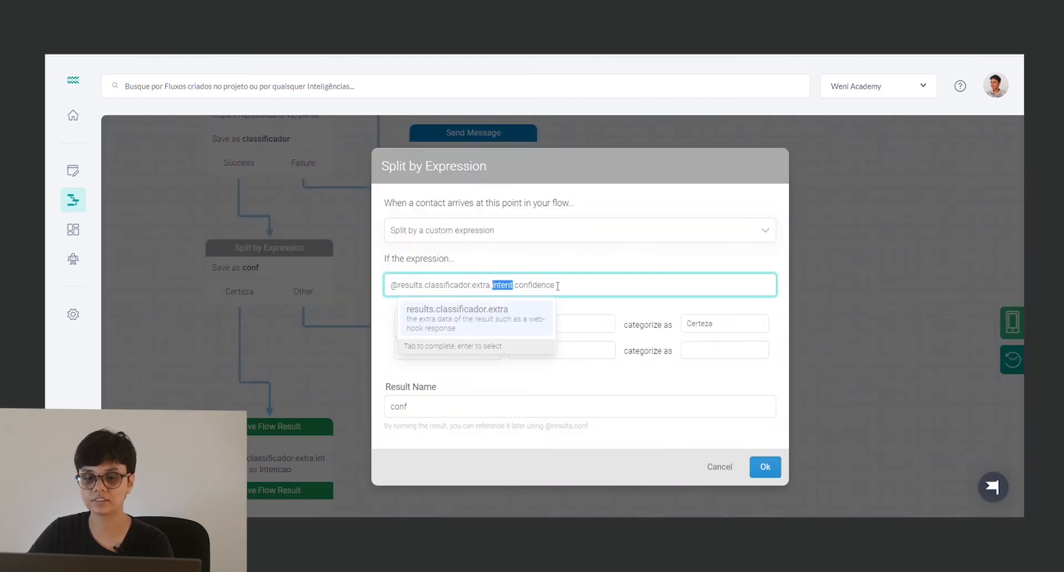
double_click(538, 286)
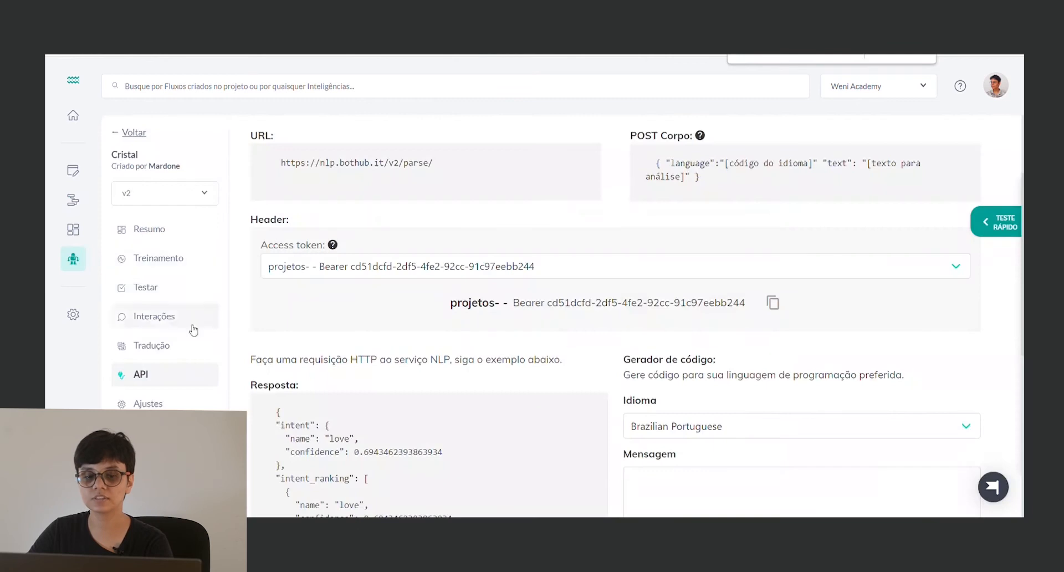
Examine the intent, name and confidence fields in the sample response on the Cristal intelligence's API page.
scroll(344, 282, down, 5)
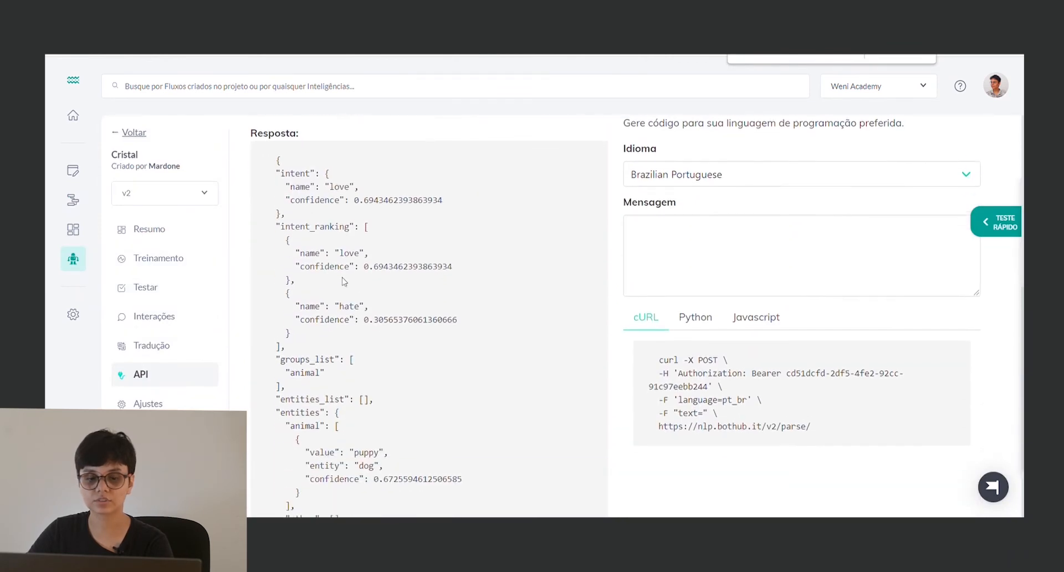
drag(277, 158, 429, 419)
click(430, 420)
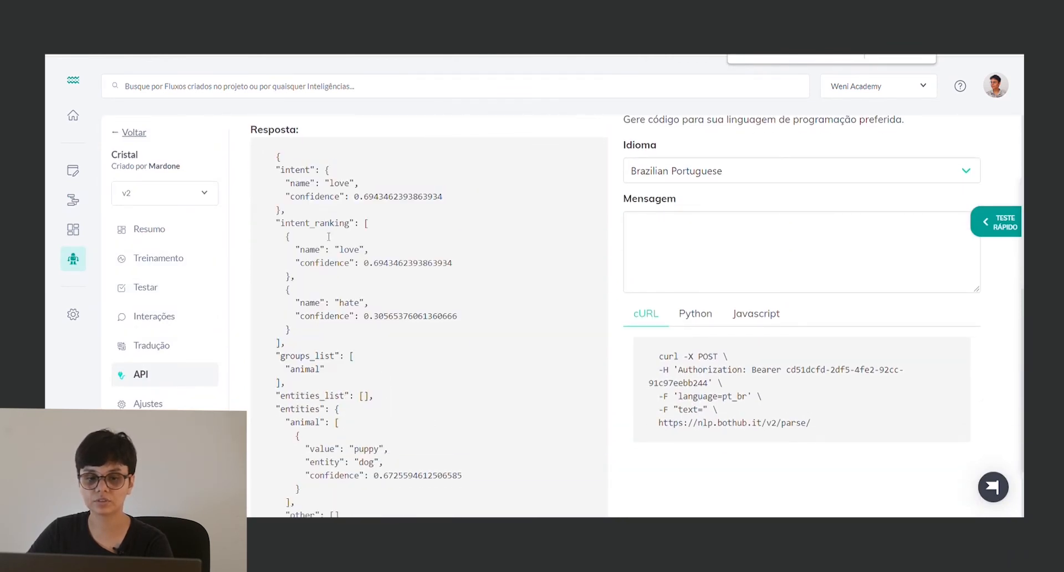
double_click(294, 172)
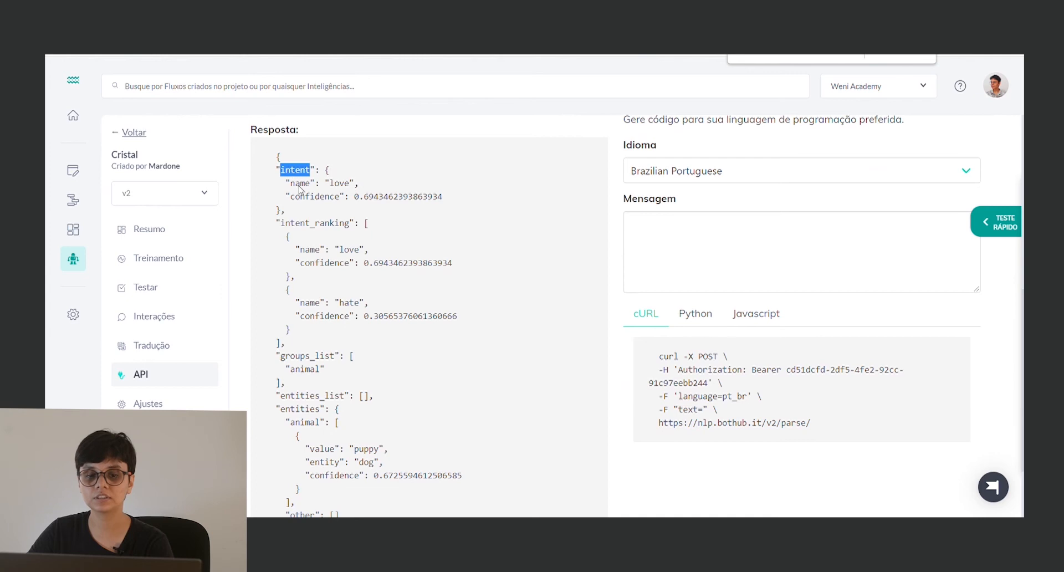
double_click(300, 183)
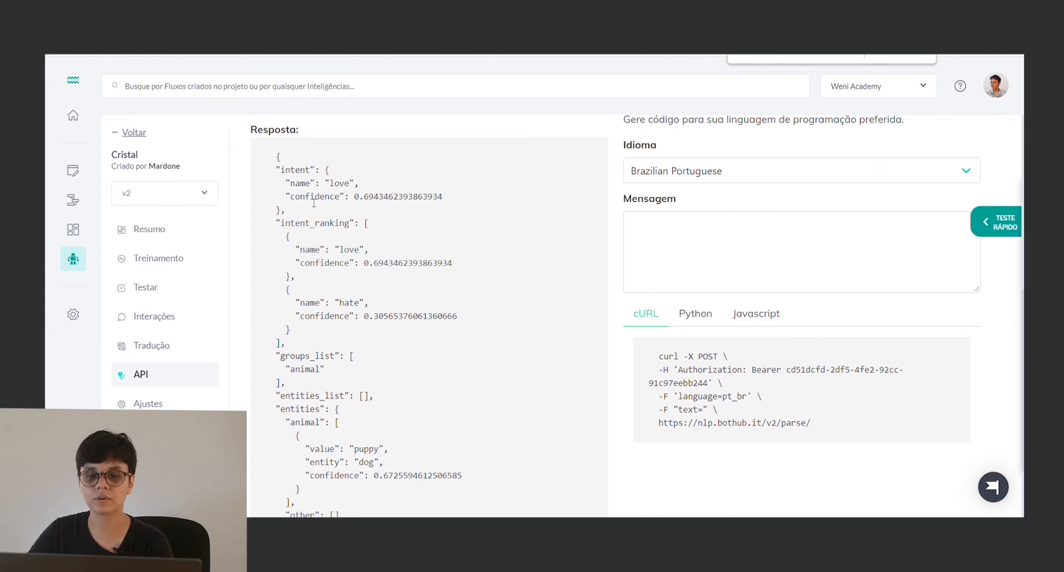
double_click(314, 196)
click(306, 196)
double_click(300, 172)
double_click(314, 196)
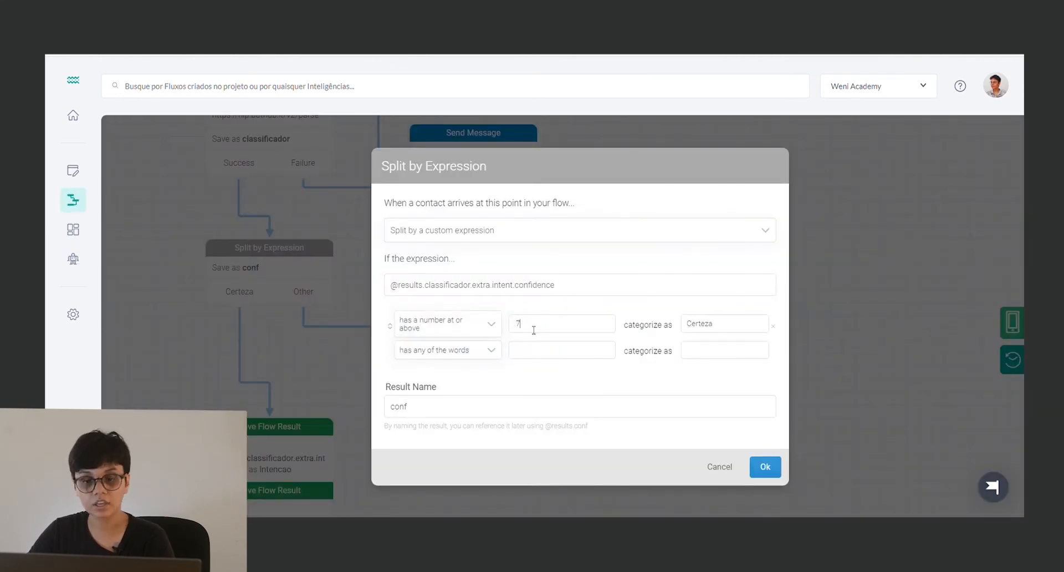
Check the confidence threshold rule in the Split by Expression node and close the node without saving.
double_click(533, 330)
click(565, 367)
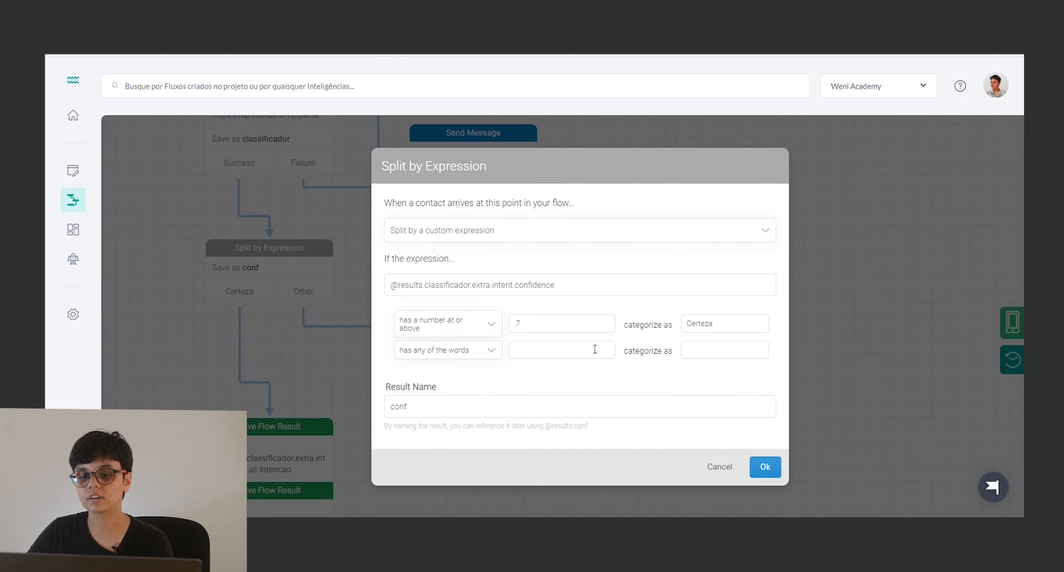
click(717, 467)
Open the Save Flow Result action for Intencao and examine its value expression.
scroll(397, 304, down, 3)
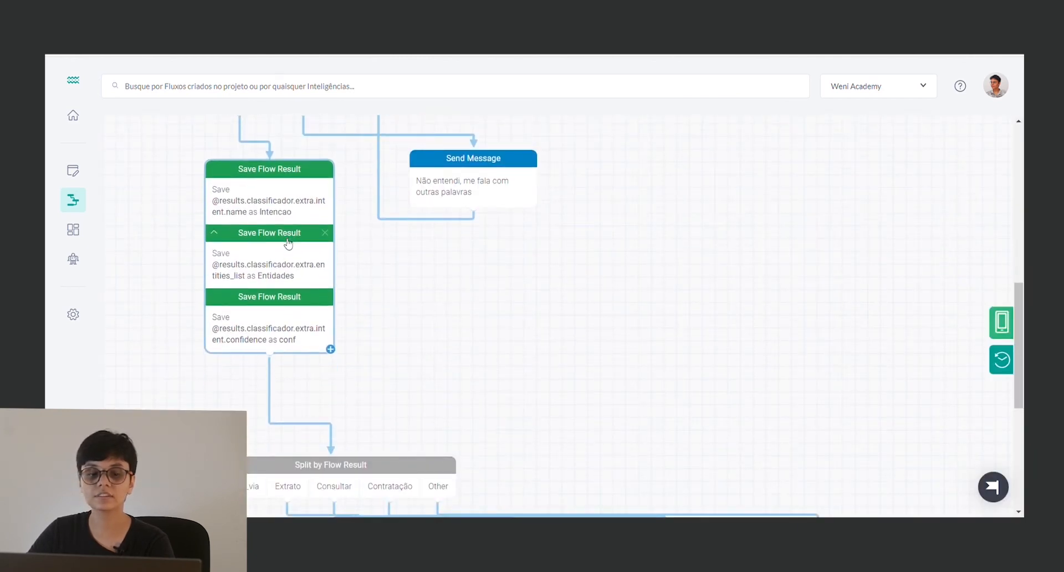
scroll(288, 249, up, 3)
scroll(244, 272, down, 3)
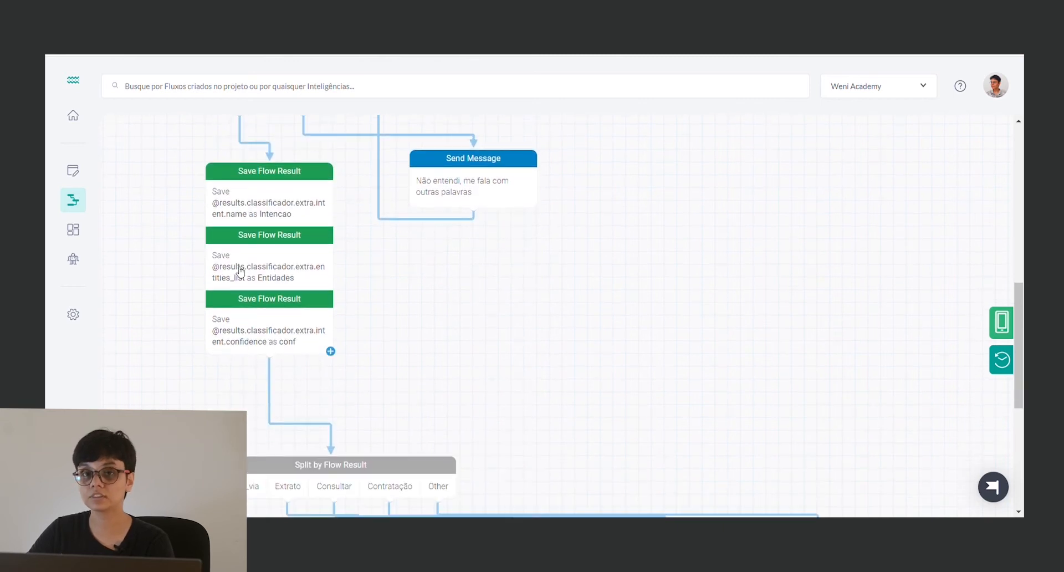
click(279, 218)
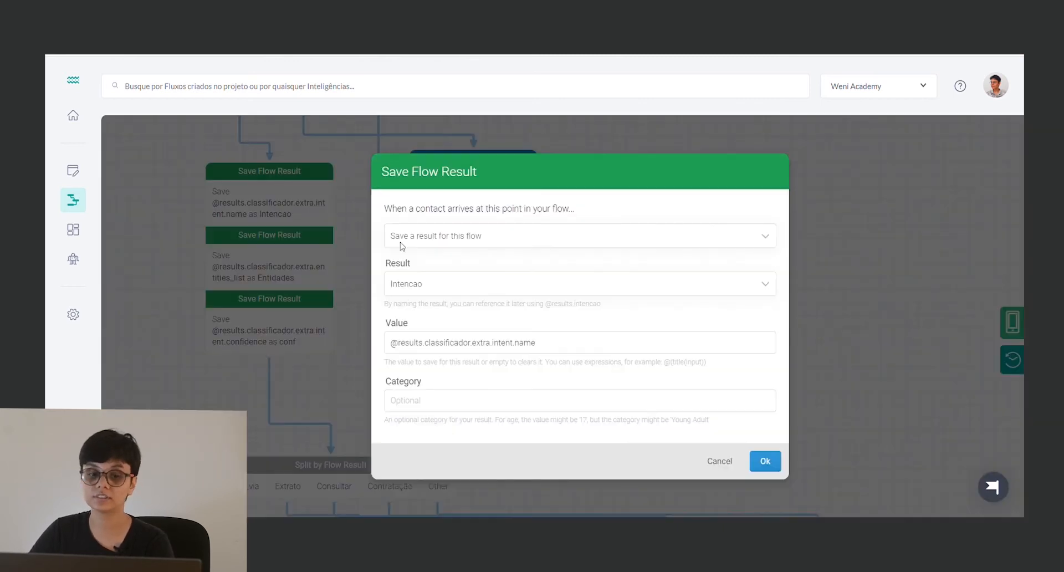
double_click(416, 352)
click(591, 353)
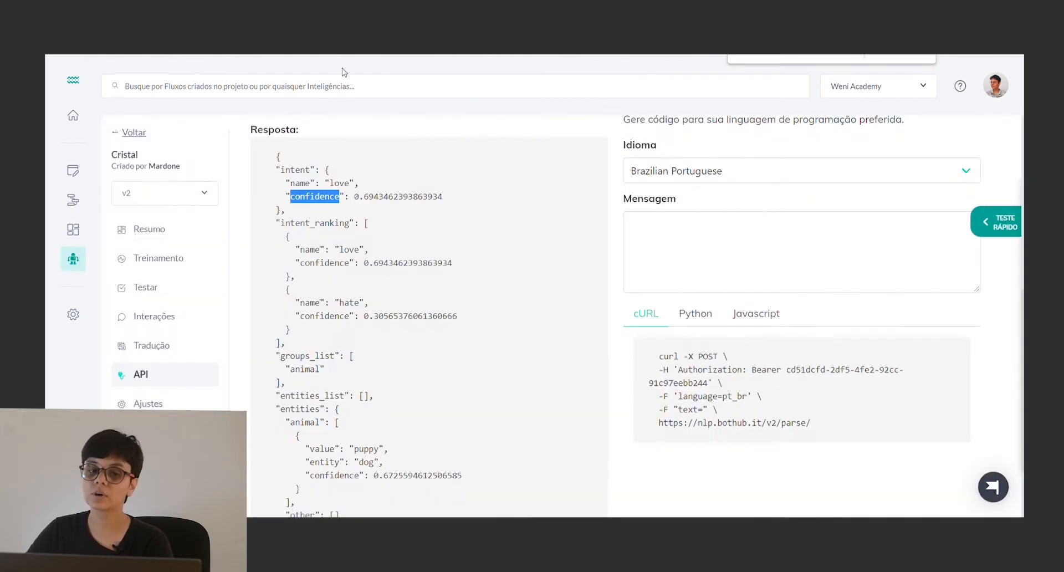
Compare the Intencao value expression with the intent name in the API sample response and close the action without saving.
double_click(295, 169)
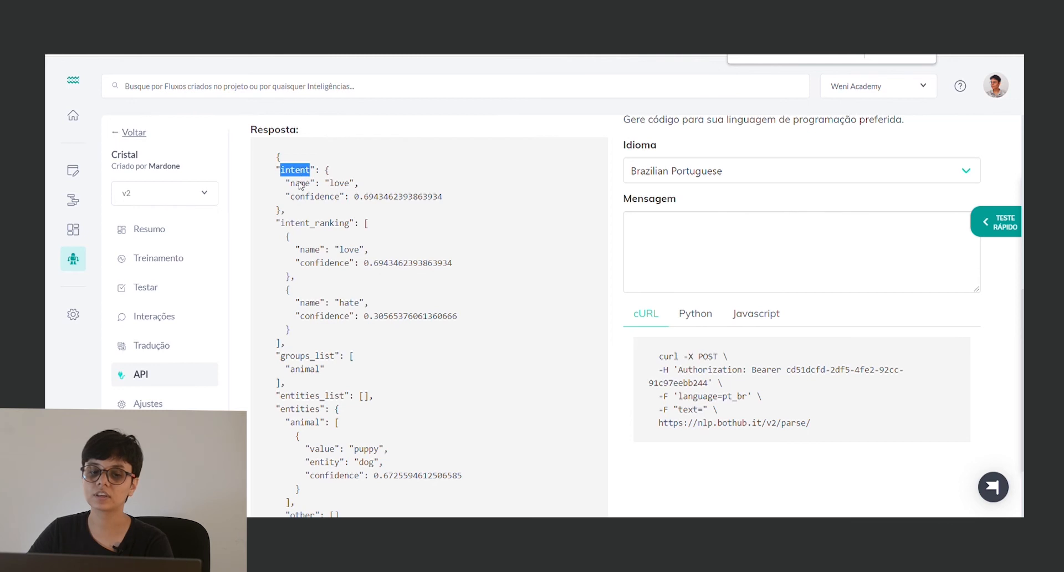
double_click(300, 183)
double_click(340, 183)
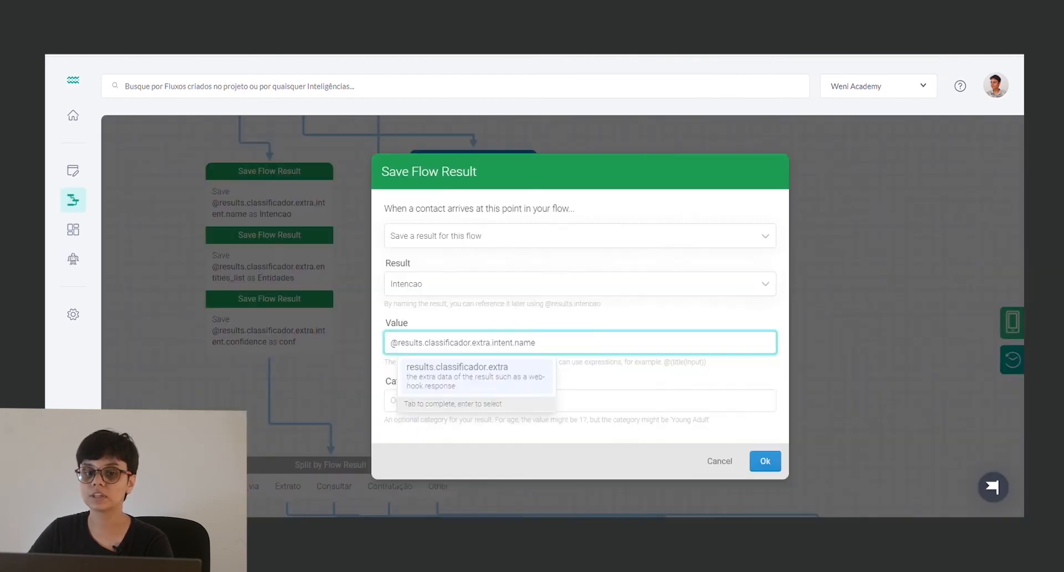
click(484, 339)
click(719, 461)
Open the Save Flow Result action for Entidades and compare its value with the entities_list and entities fields in the API sample response.
click(275, 273)
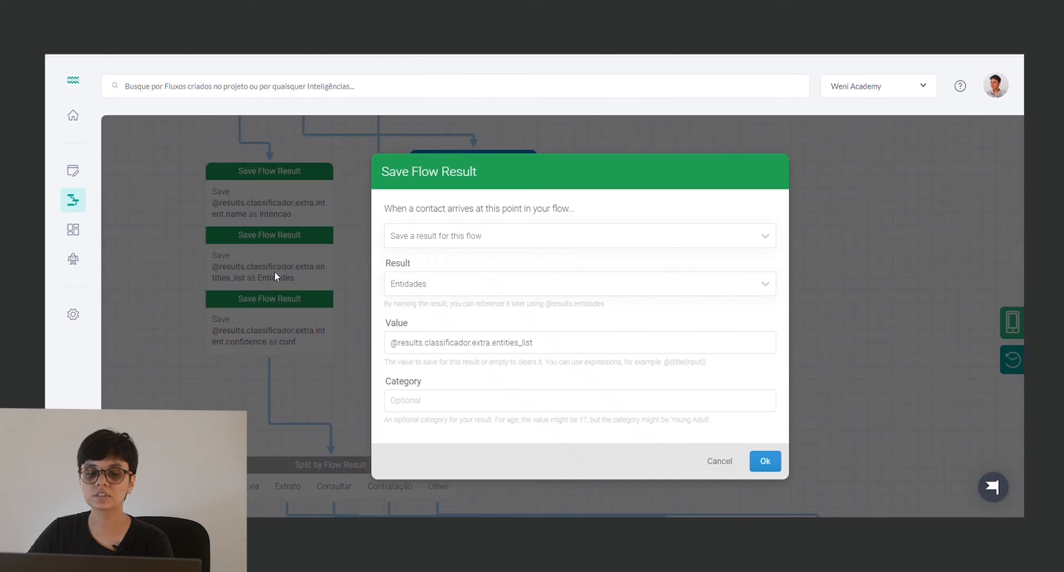
double_click(497, 342)
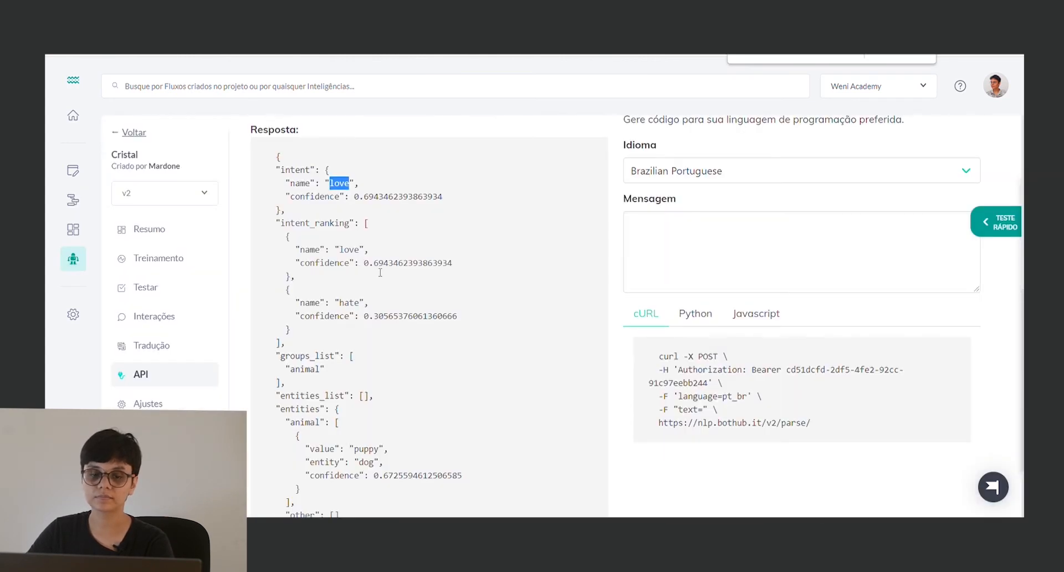
scroll(380, 272, down, 1)
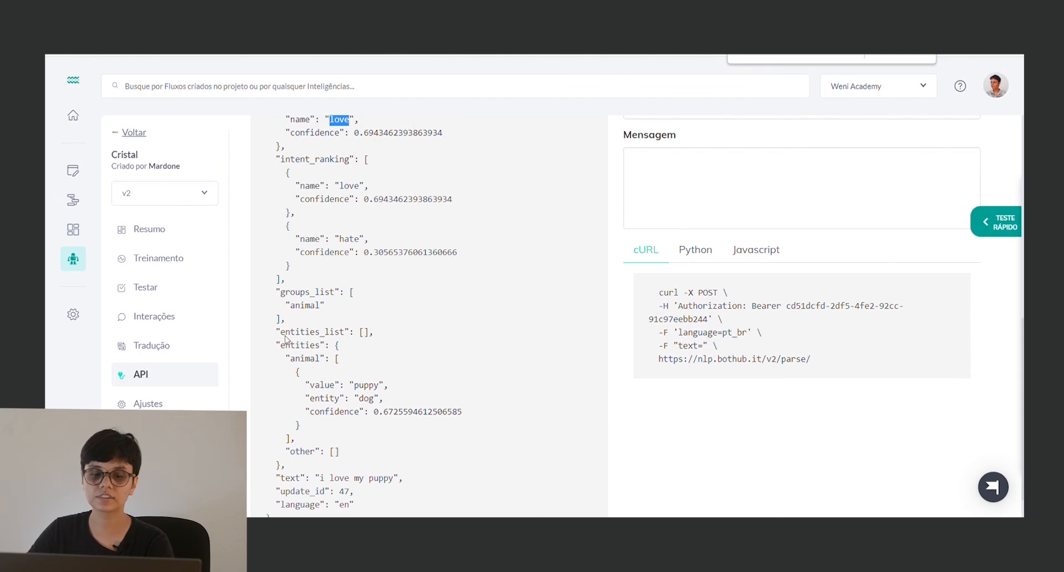
mouse_move(280, 334)
mouse_down()
mouse_move(358, 334)
mouse_move(281, 332)
mouse_up()
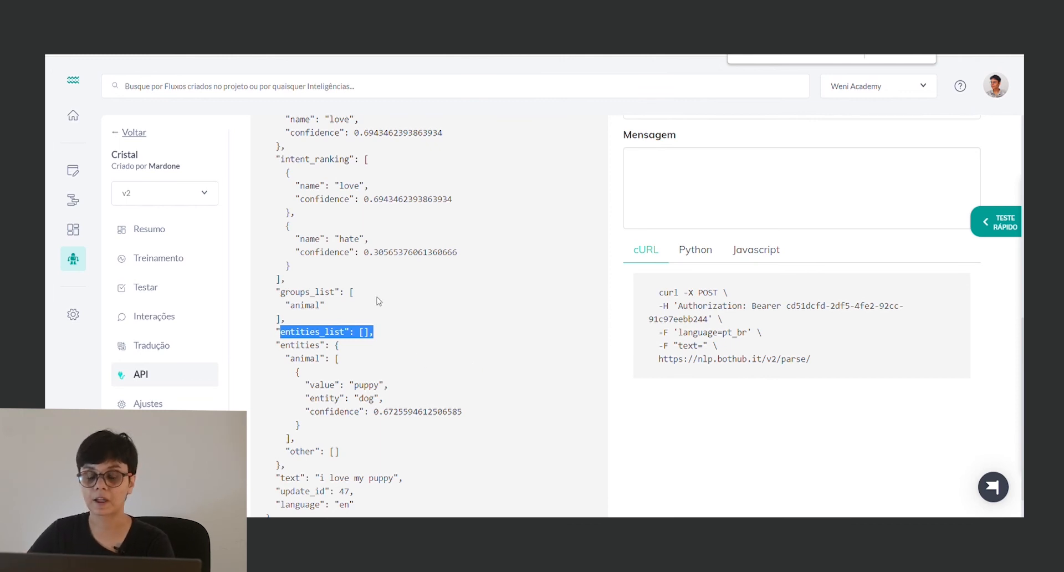
scroll(380, 301, down, 1)
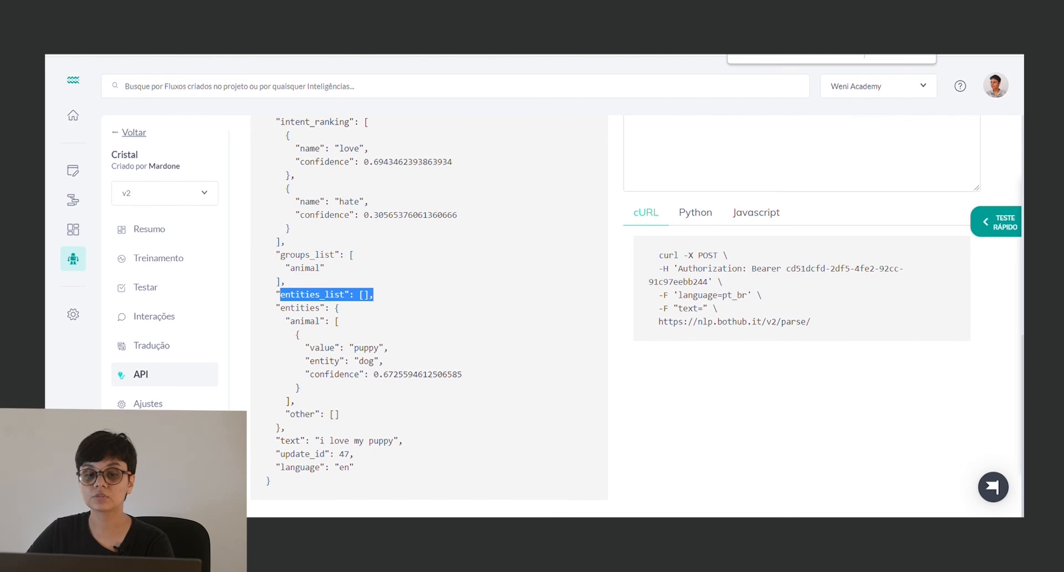
double_click(305, 309)
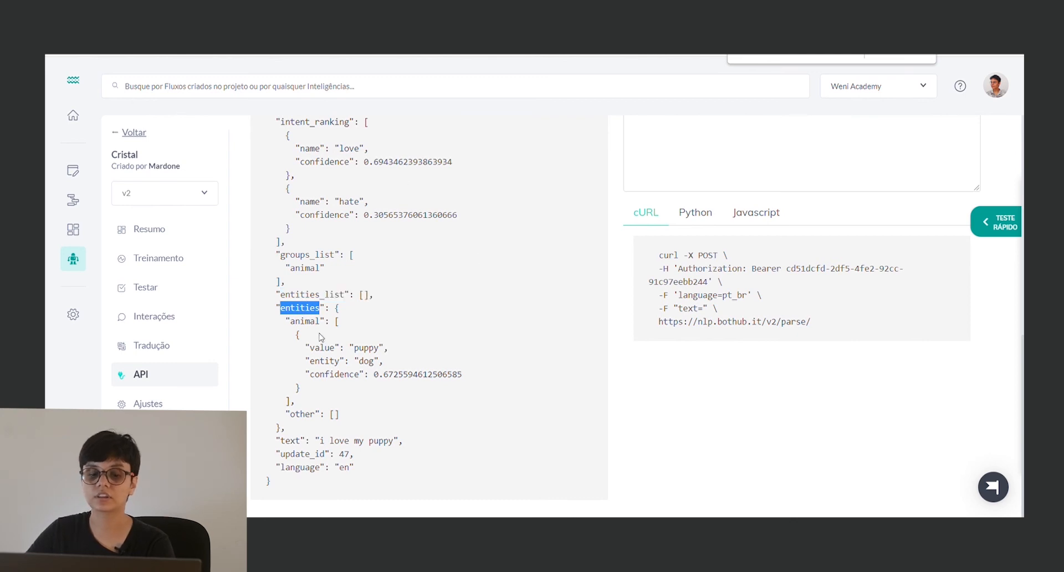
double_click(323, 349)
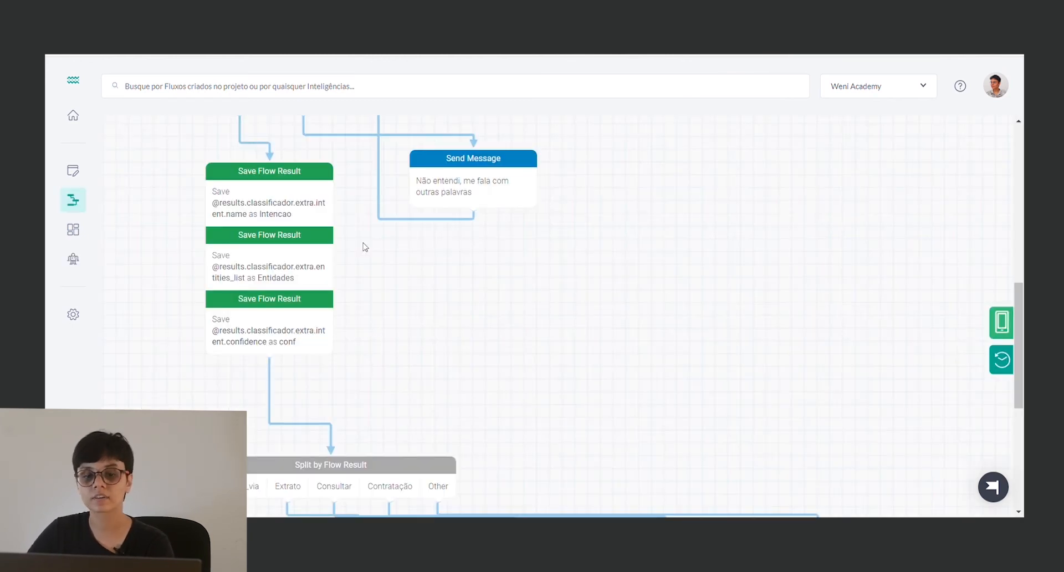
Open the Split by Flow Result node, examine the word rules for each intent, and close it without saving.
scroll(364, 244, down, 5)
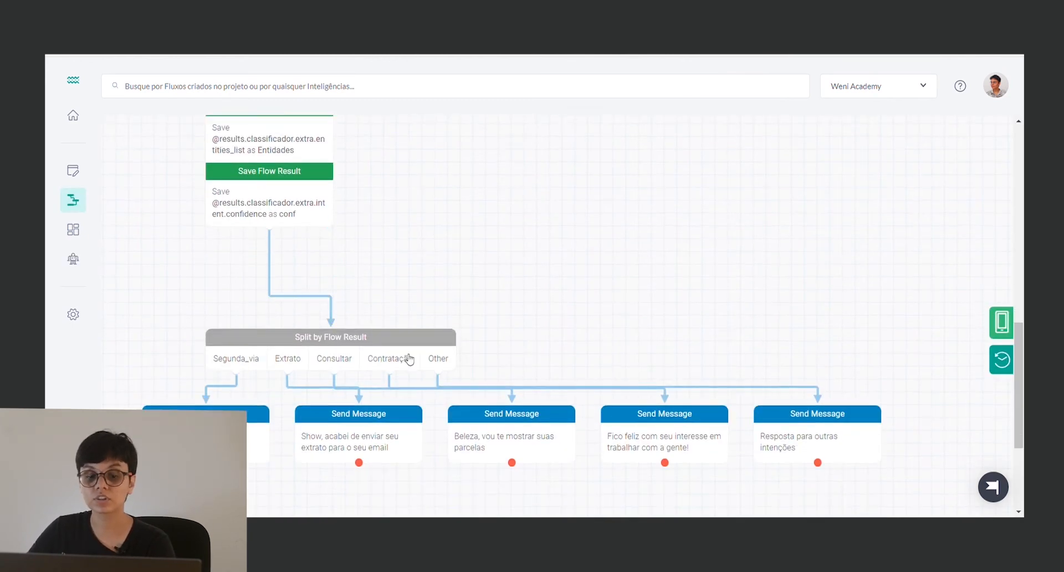
scroll(404, 294, up, 3)
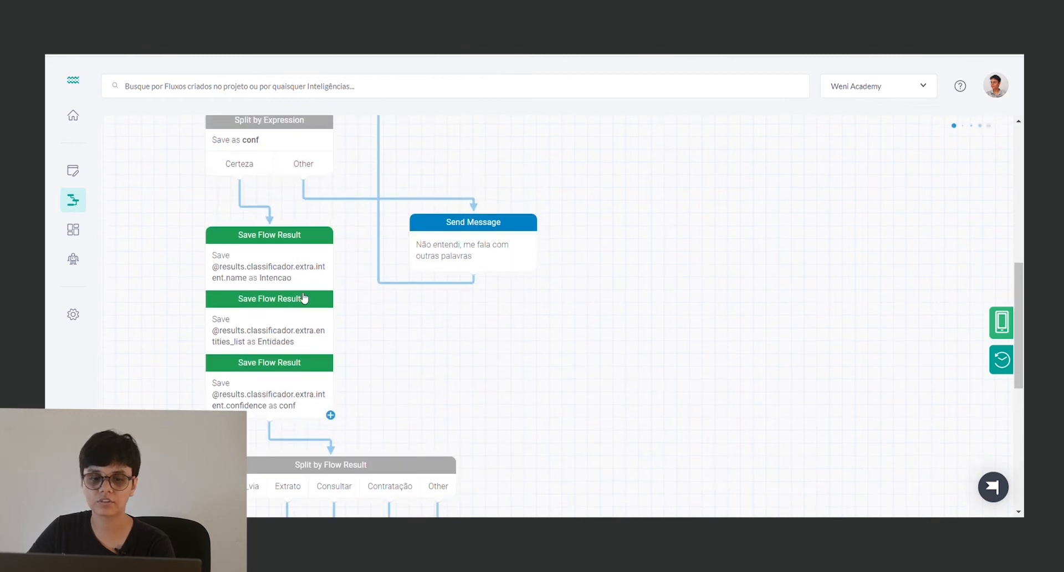
scroll(277, 342, down, 2)
click(311, 362)
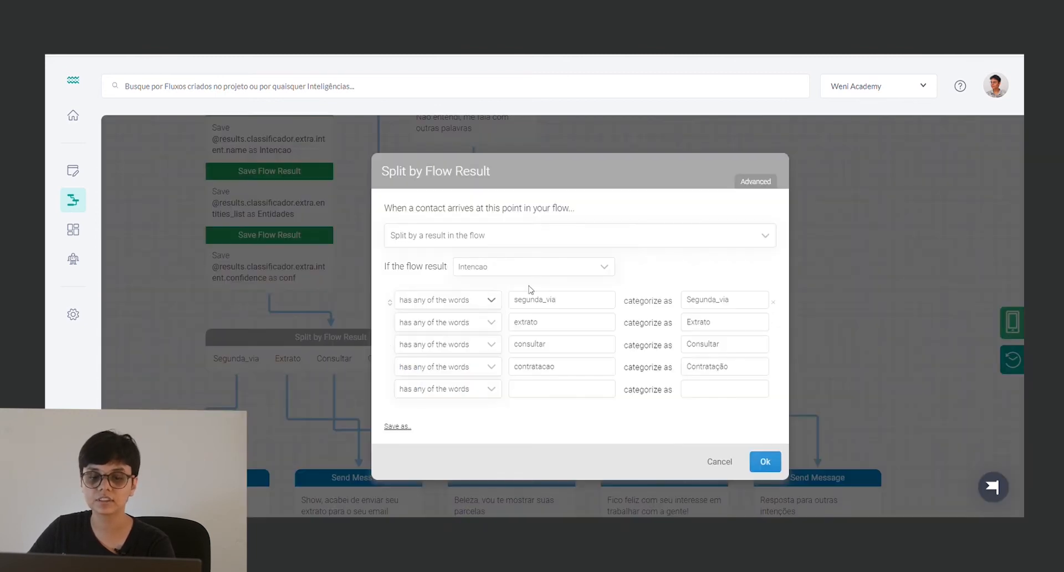
click(571, 302)
click(517, 328)
click(513, 347)
click(596, 368)
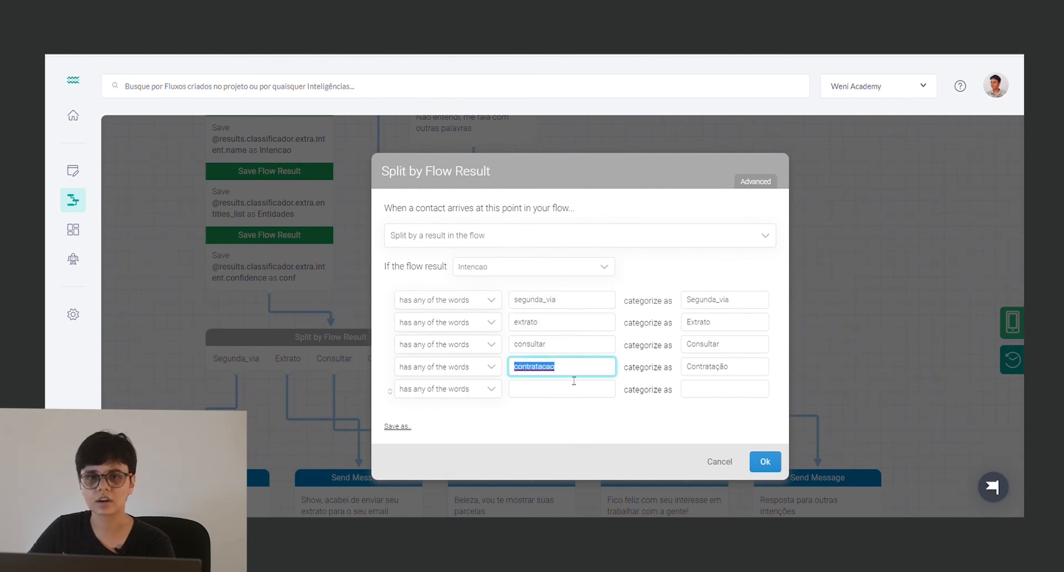
click(721, 462)
Restart the flow simulation and send the reply "eu gostaria de enviar meu curriculo".
scroll(491, 351, up, 4)
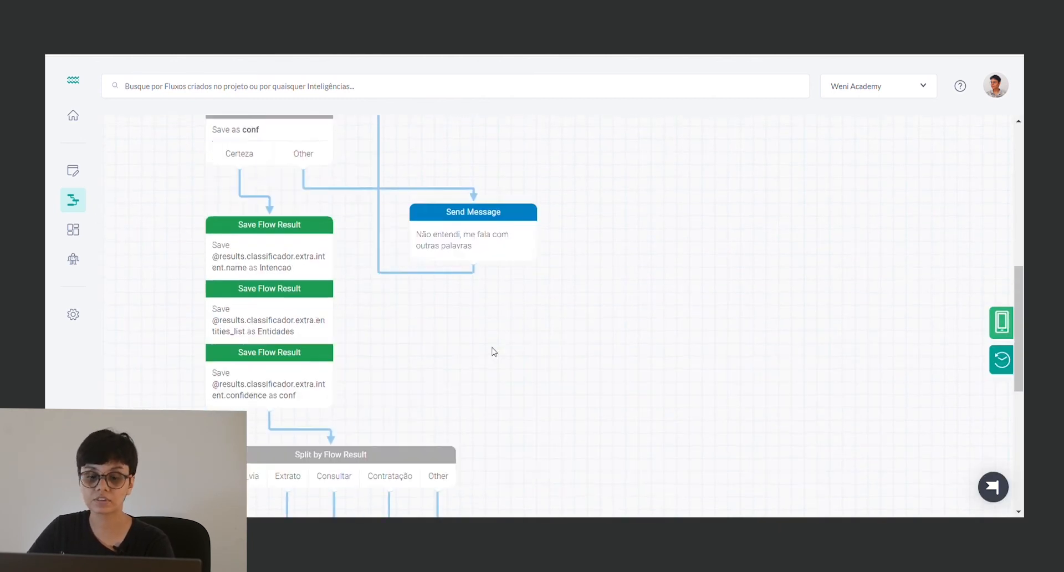
click(1002, 321)
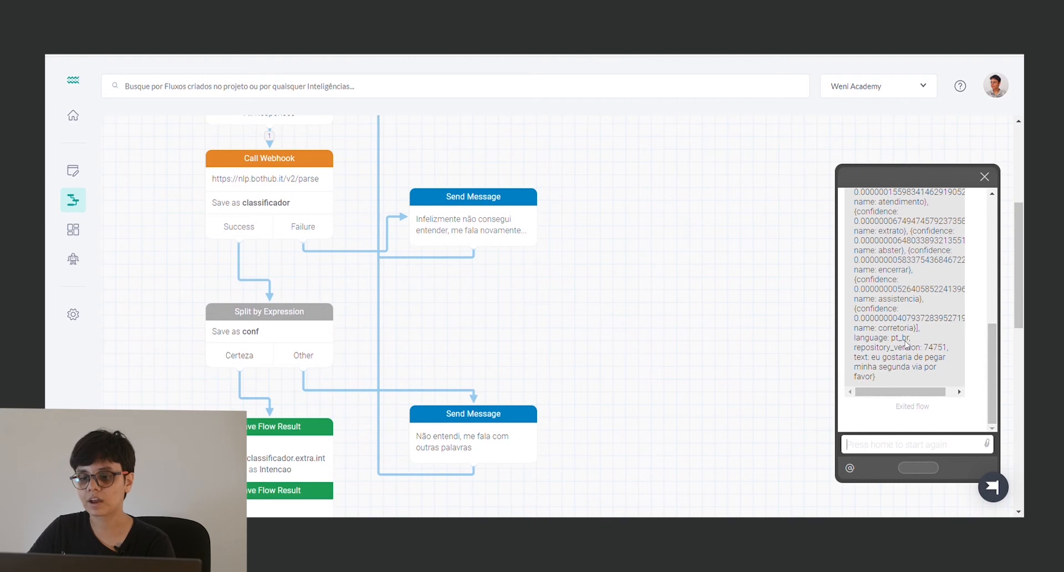
click(918, 467)
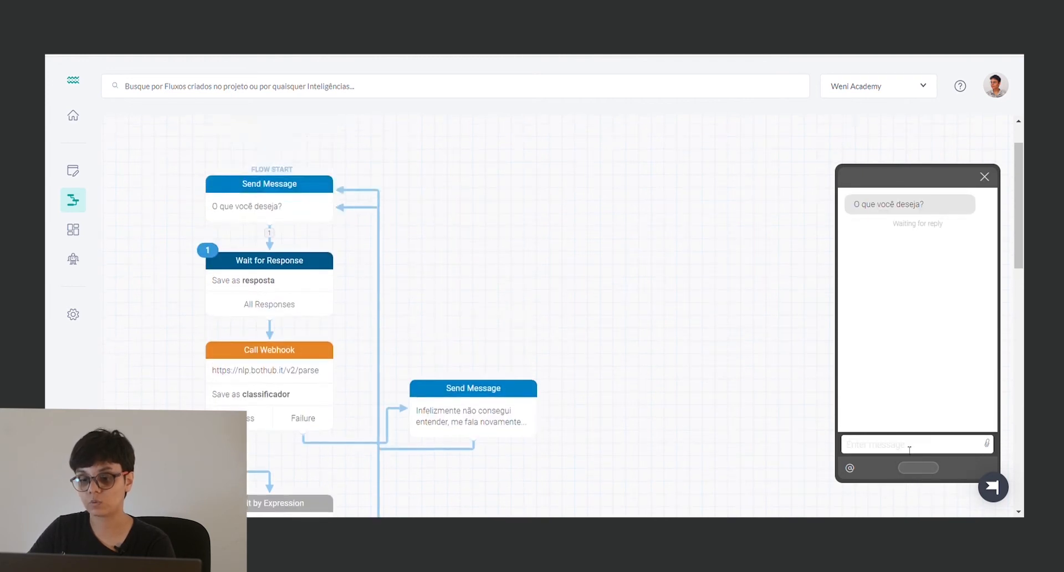
text(eu gostaria de tra)
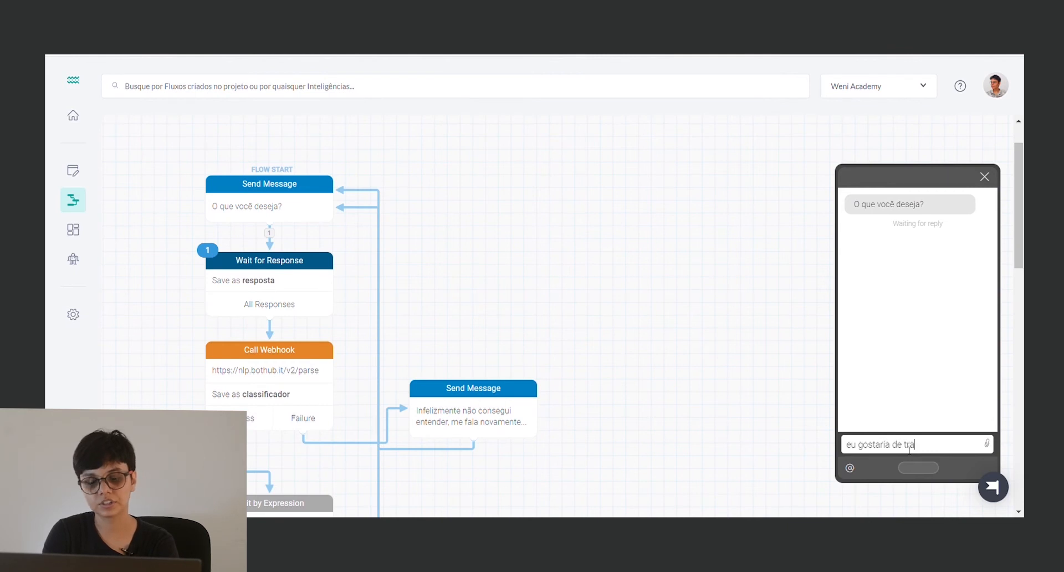
text(balhar na empresa)
key(BackSpace)
key(BackSpace)
key(BackSpace)
key(BackSpace)
key(BackSpace)
key(BackSpace)
key(BackSpace)
key(BackSpace)
key(BackSpace)
key(BackSpace)
key(BackSpace)
key(BackSpace)
key(BackSpace)
key(BackSpace)
key(BackSpace)
key(BackSpace)
key(BackSpace)
key(BackSpace)
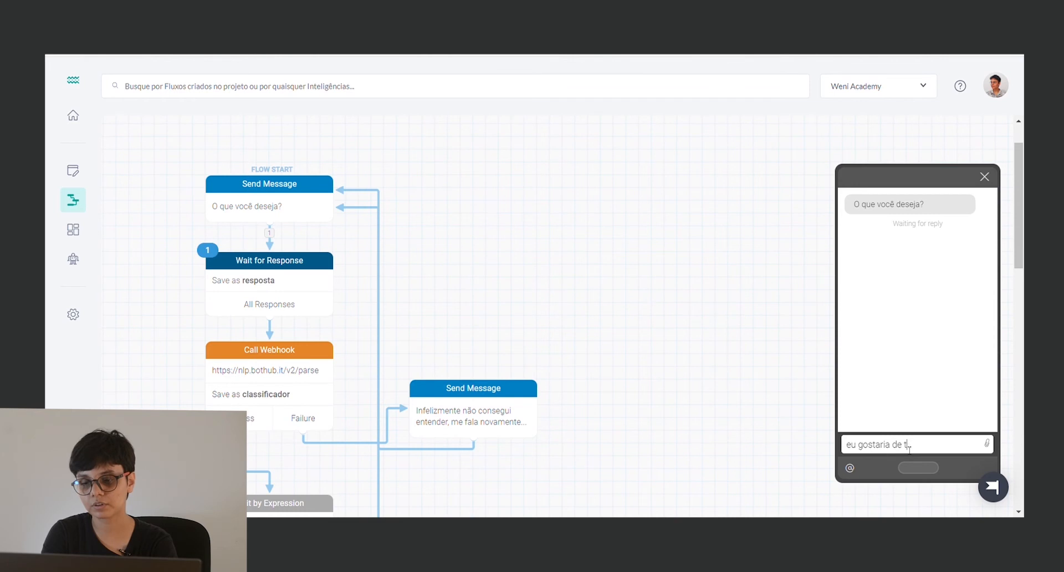
text(rriculo)
key(Return)
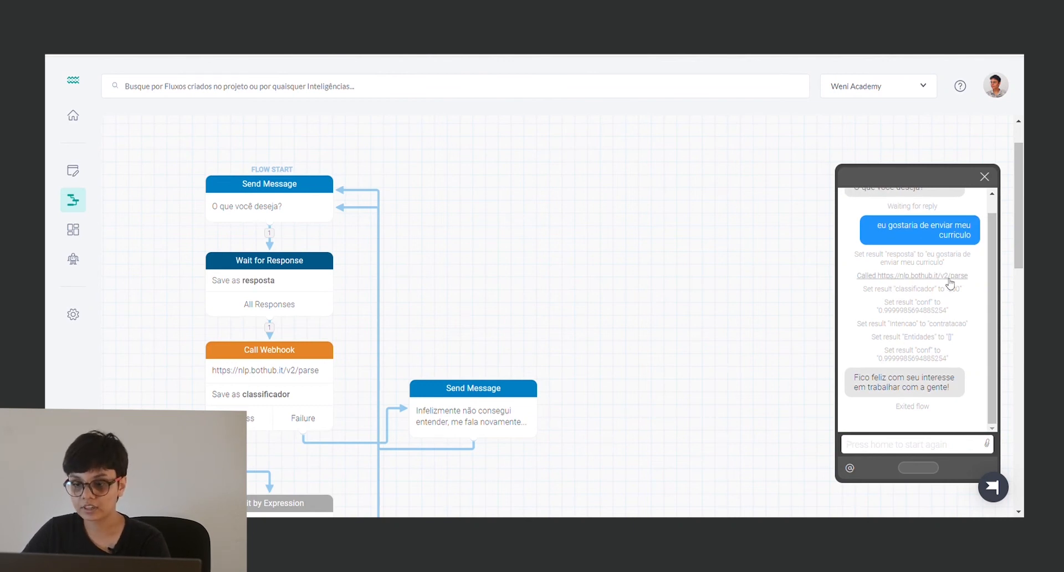
Examine the intent name and confidence in the simulated webhook call's response and follow the path taken down the flow.
click(950, 276)
scroll(435, 360, down, 1)
double_click(420, 376)
double_click(448, 375)
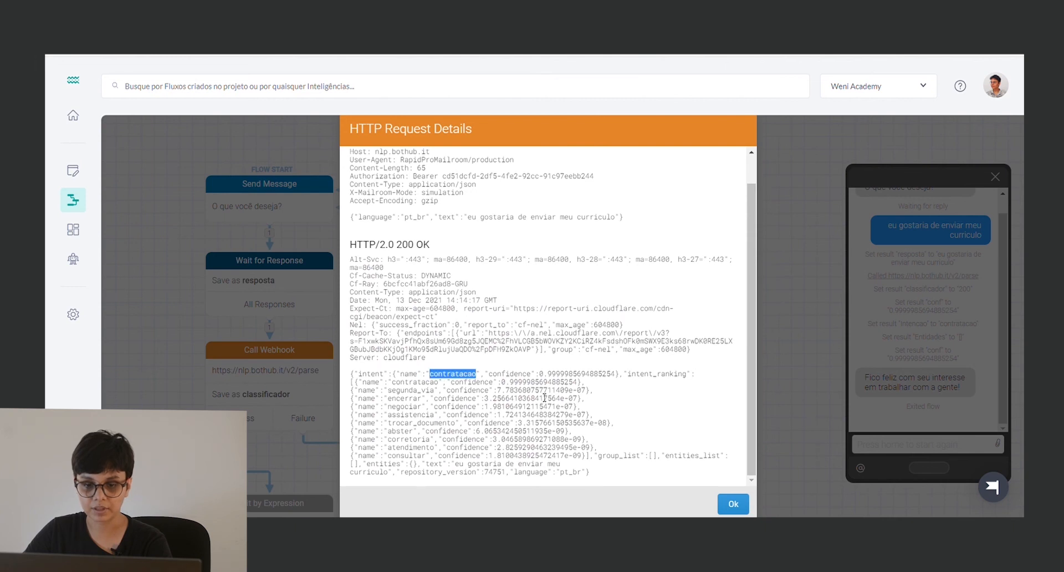
double_click(509, 374)
double_click(574, 375)
click(655, 409)
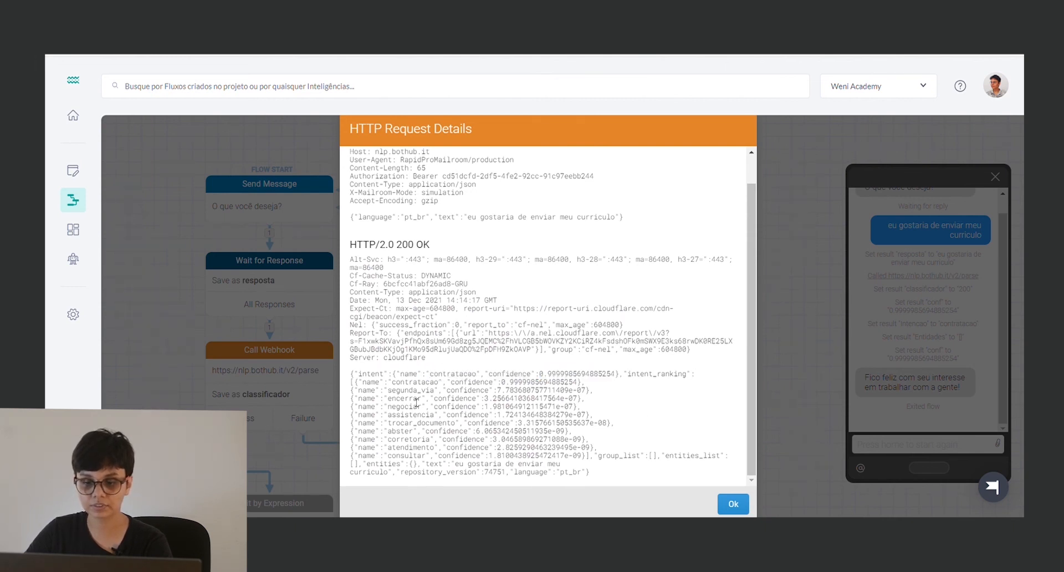
click(733, 504)
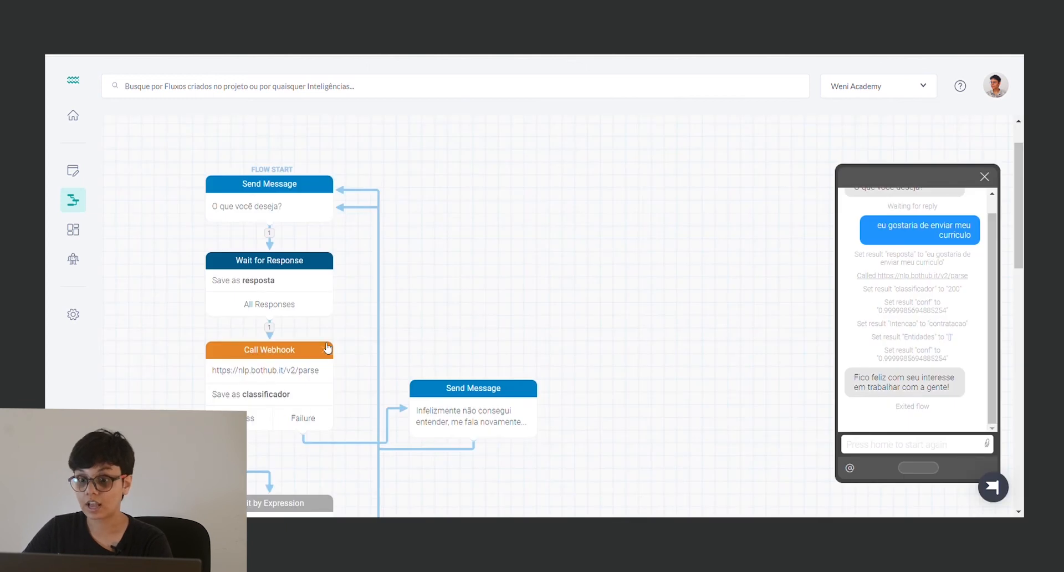
scroll(255, 378, down, 3)
scroll(291, 404, down, 1)
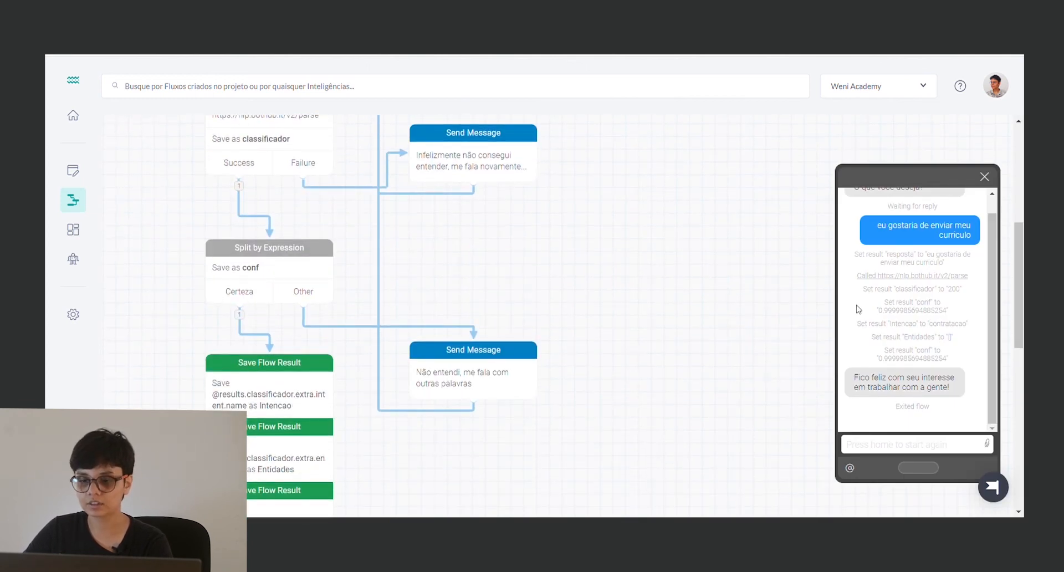
Follow the simulated path to the Split by Flow Result node, check its contratacao rule without saving, and examine the Contratação reply message.
scroll(535, 376, down, 3)
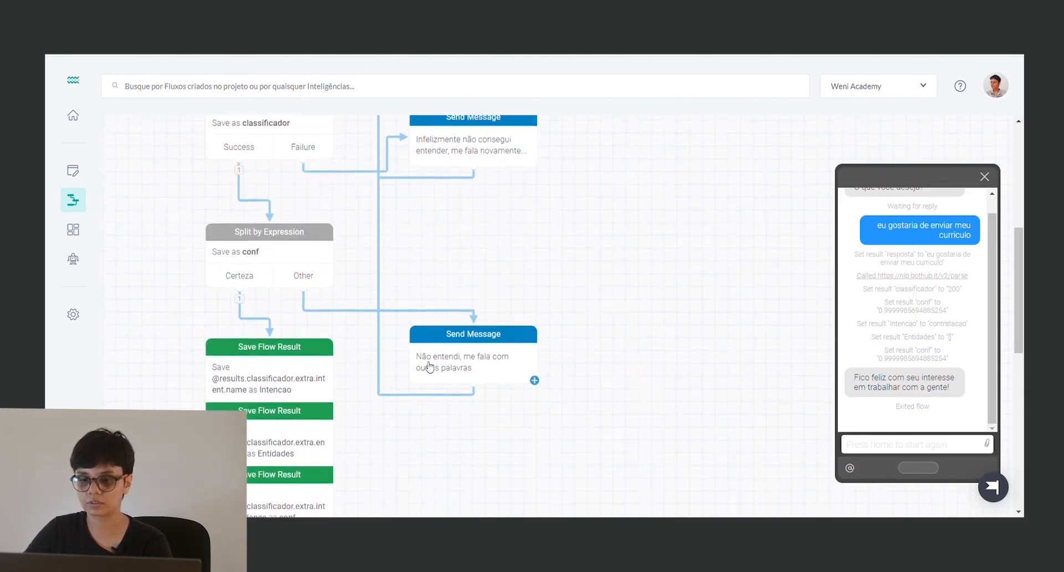
scroll(289, 331, down, 1)
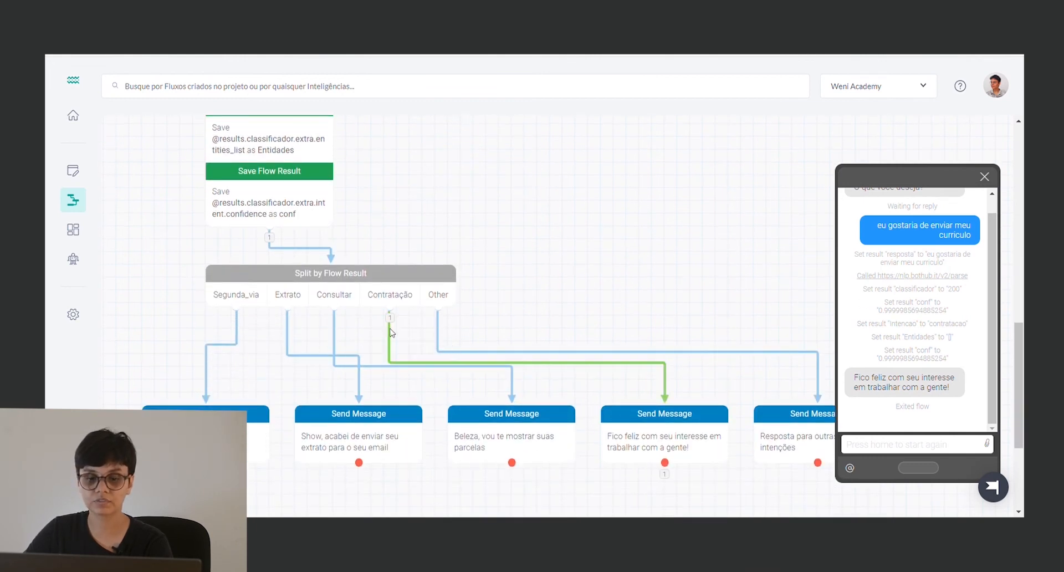
click(374, 295)
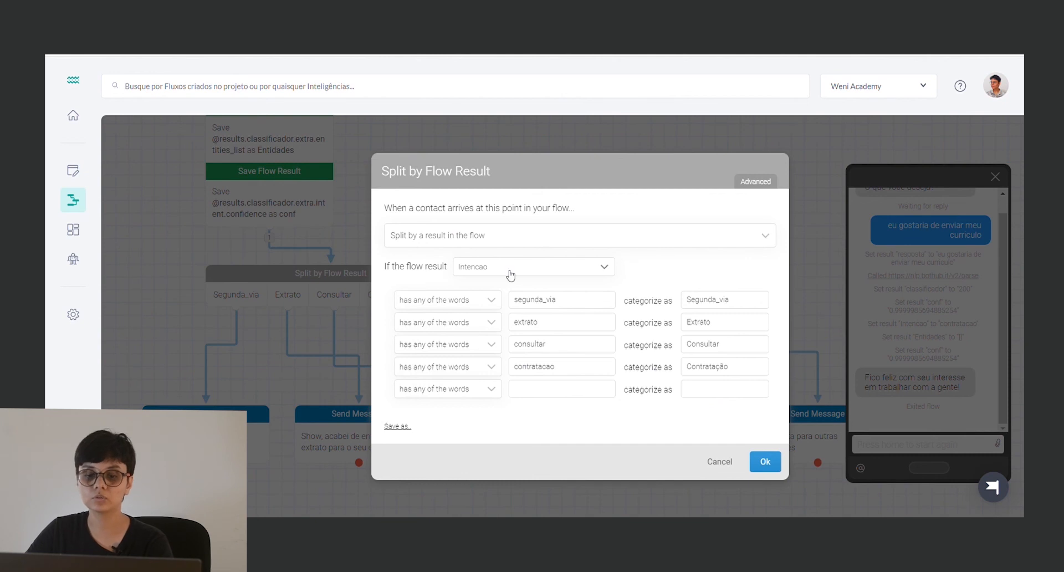
double_click(546, 370)
click(720, 462)
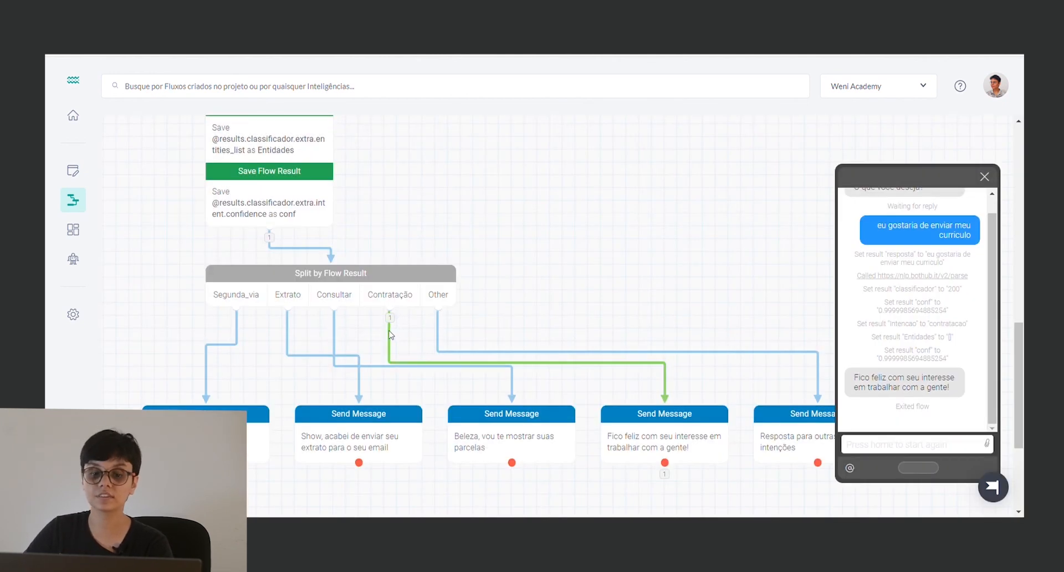
scroll(390, 336, down, 2)
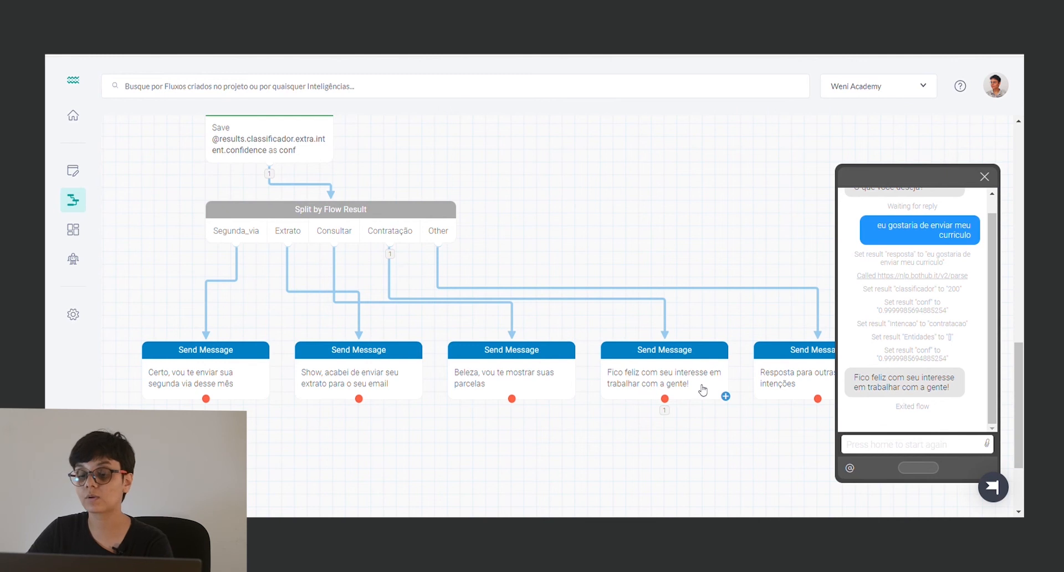
Restart the flow simulation and send the reply "eu gostaria de pegar minha segunda via atrasada".
click(914, 468)
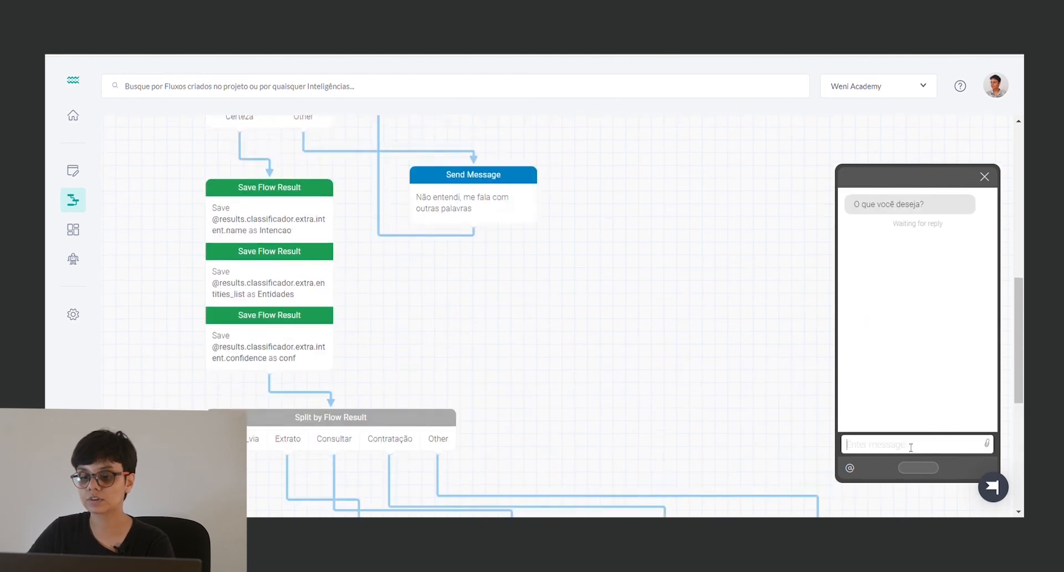
click(911, 444)
text(eu gps)
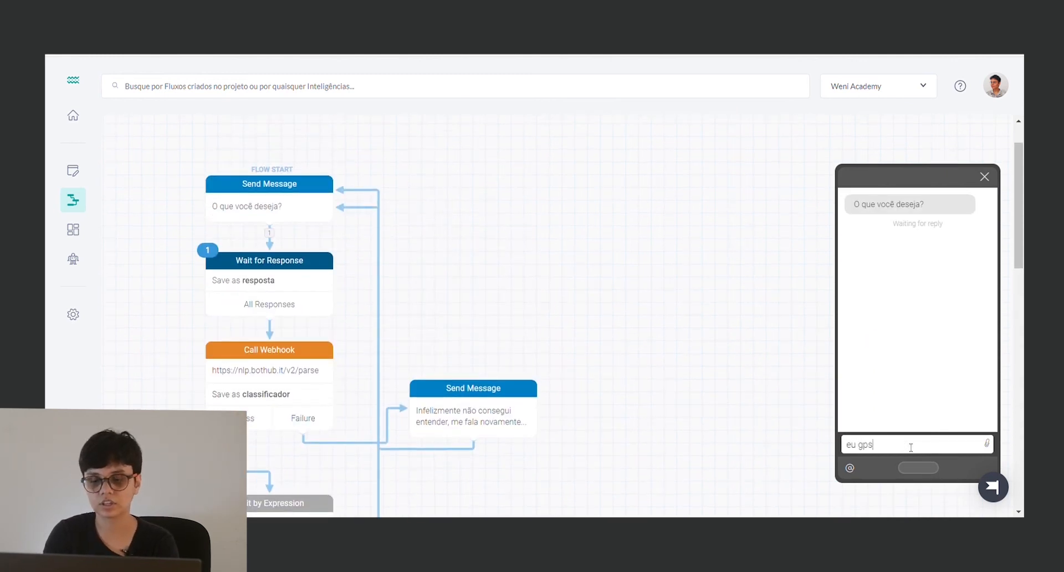
text(taria de pegar minha segund)
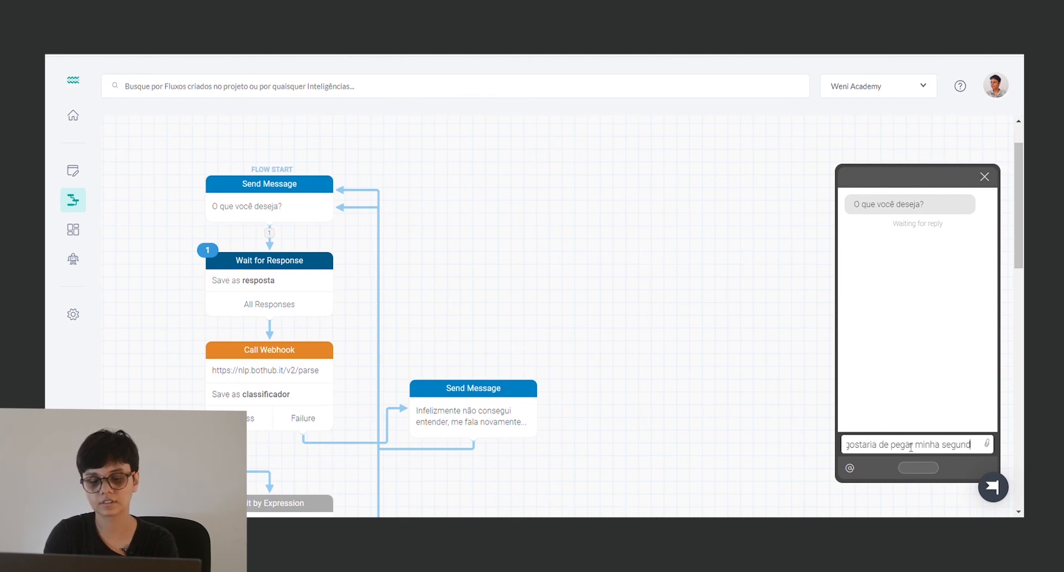
text(a via atrasada)
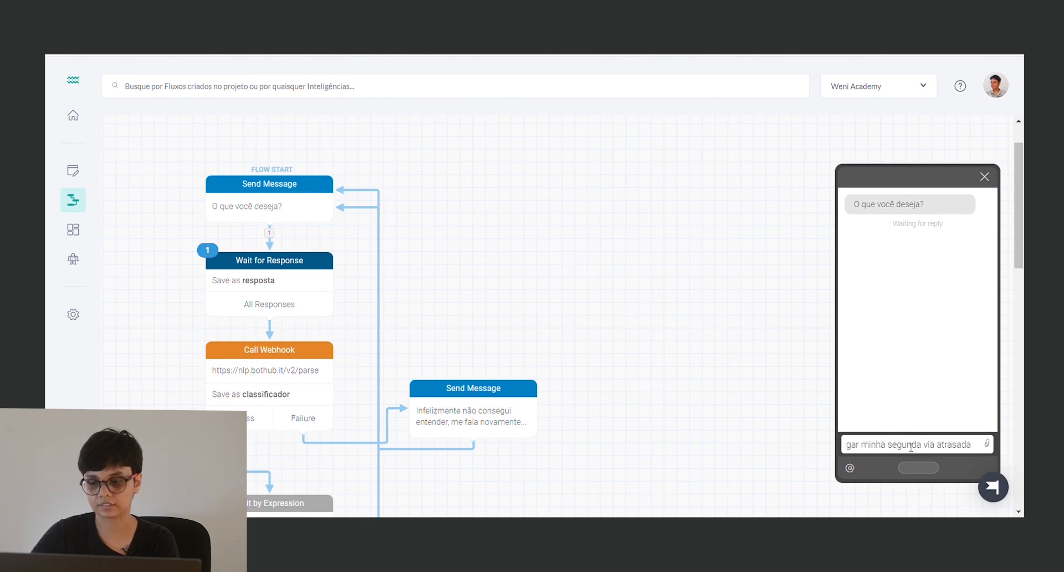
click(927, 473)
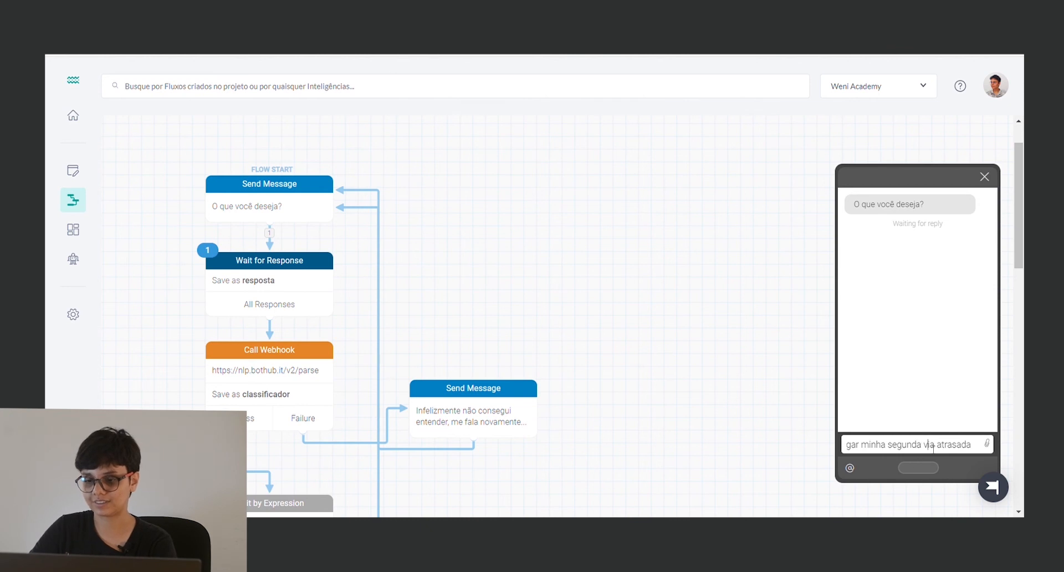
key(Return)
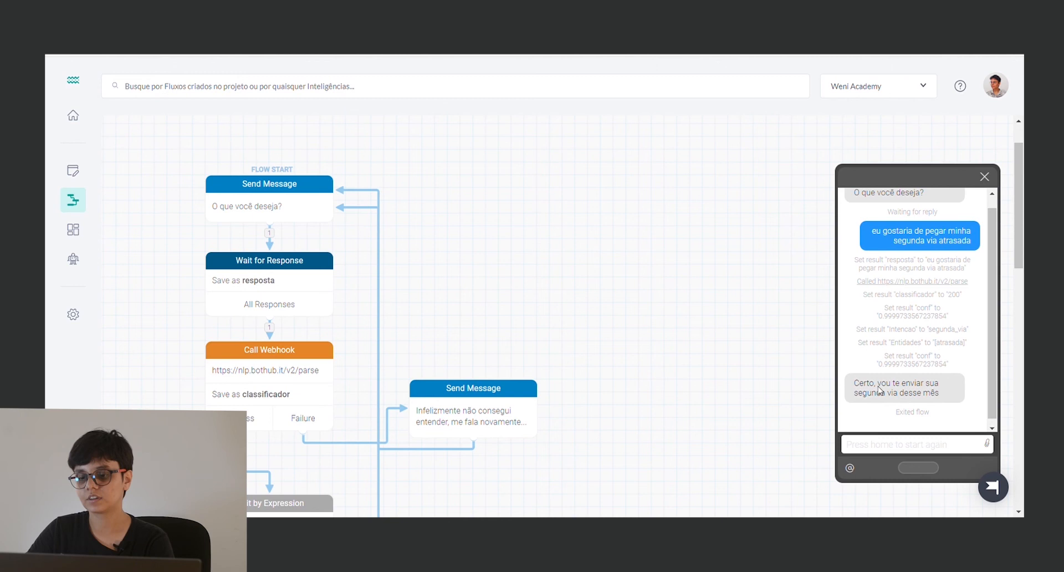
Follow the simulated path through the Segunda_via category to its reply message and examine the Entidades result in the simulation log.
scroll(523, 335, down, 15)
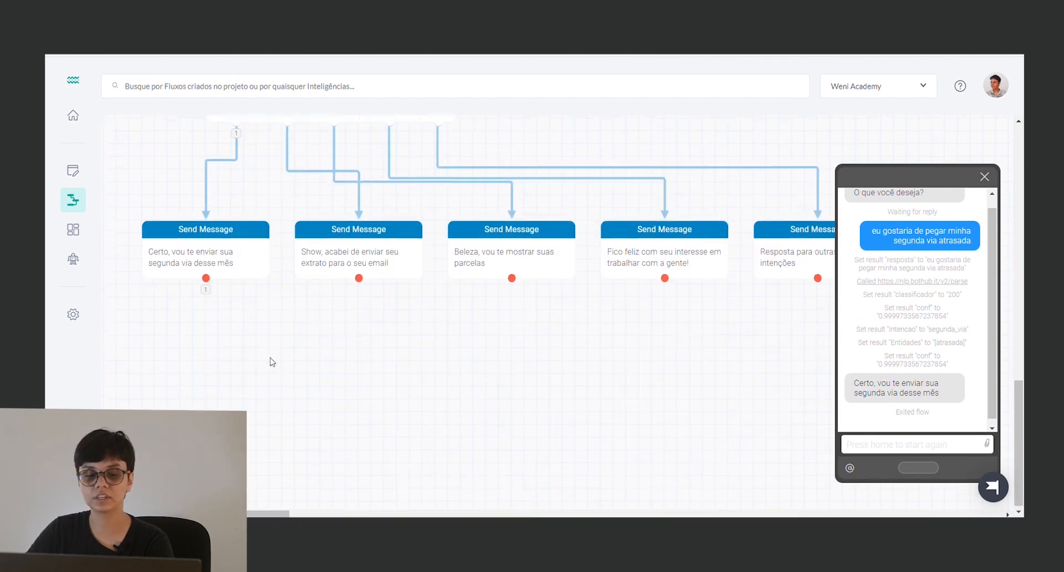
scroll(198, 312, up, 2)
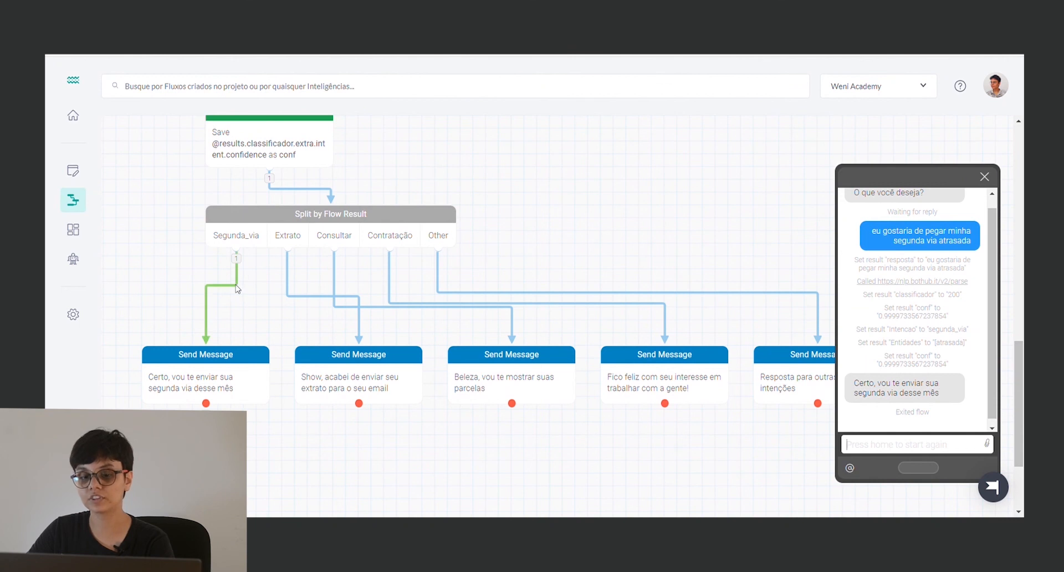
scroll(237, 293, up, 1)
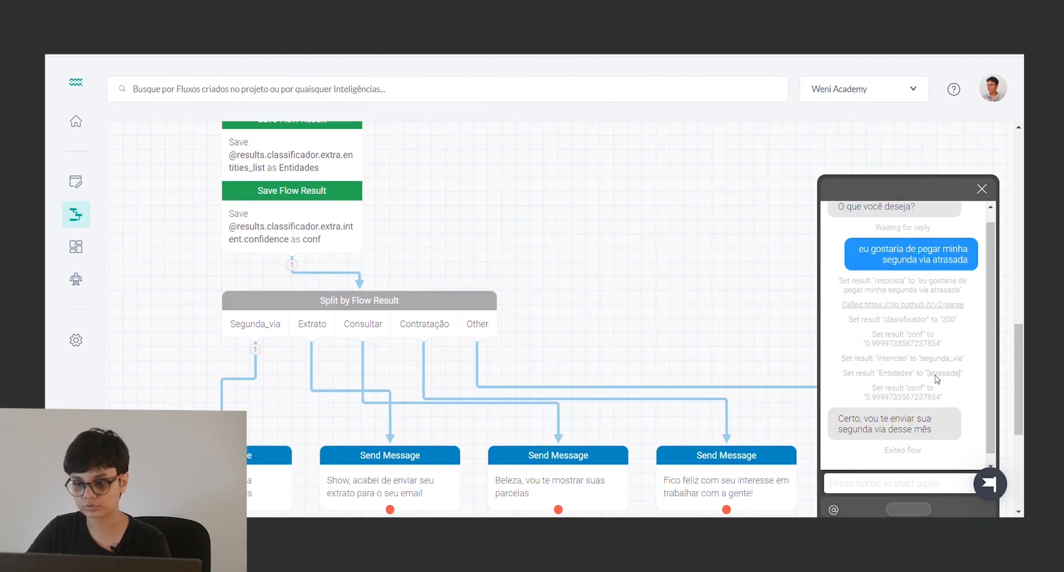
key(ctrl+plus)
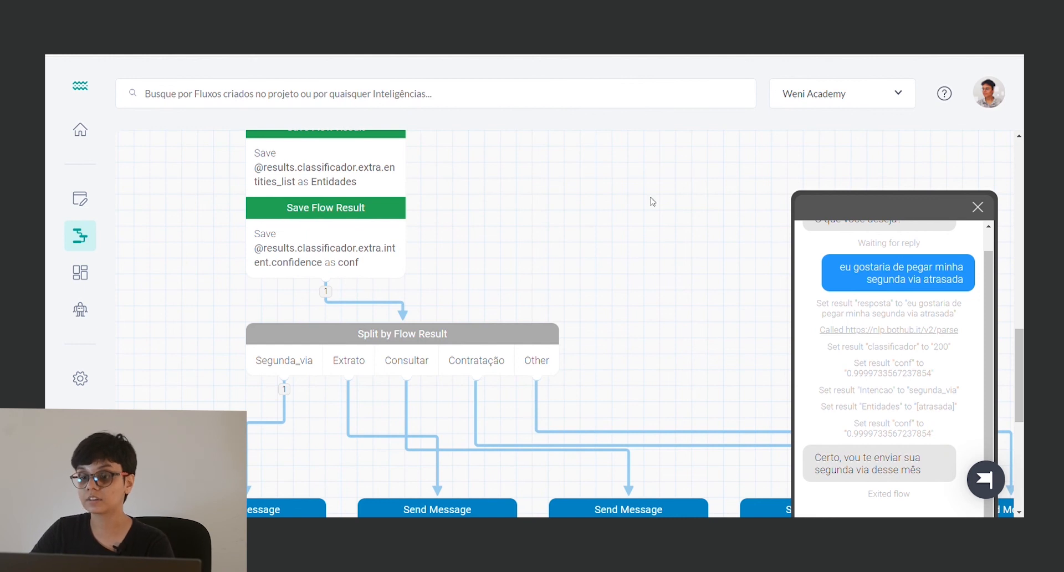
Close the flow simulator and review the flow's intent replies, confidence split and Save Flow Result actions.
click(977, 207)
scroll(362, 409, down, 3)
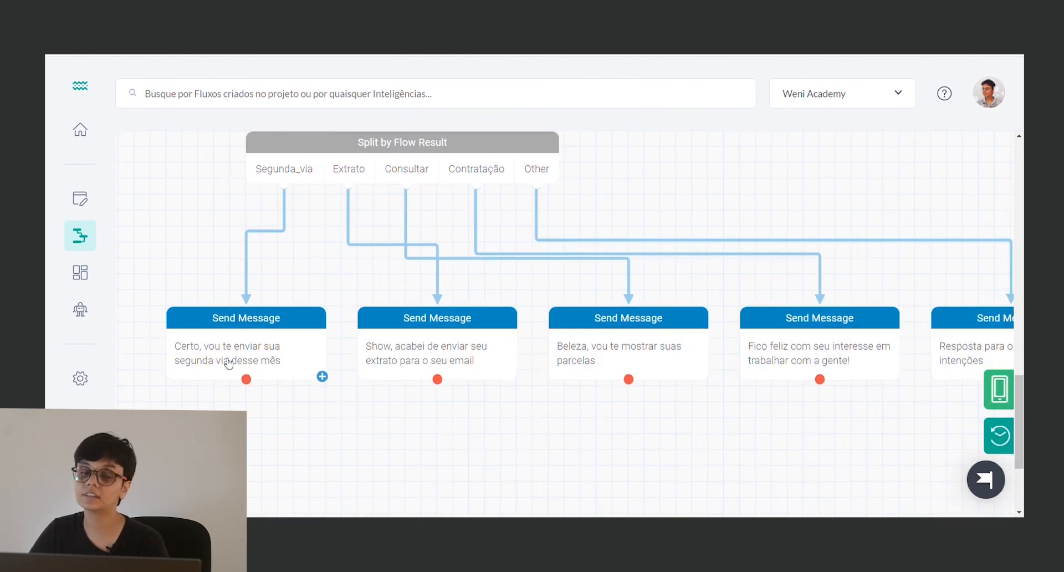
scroll(388, 429, up, 2)
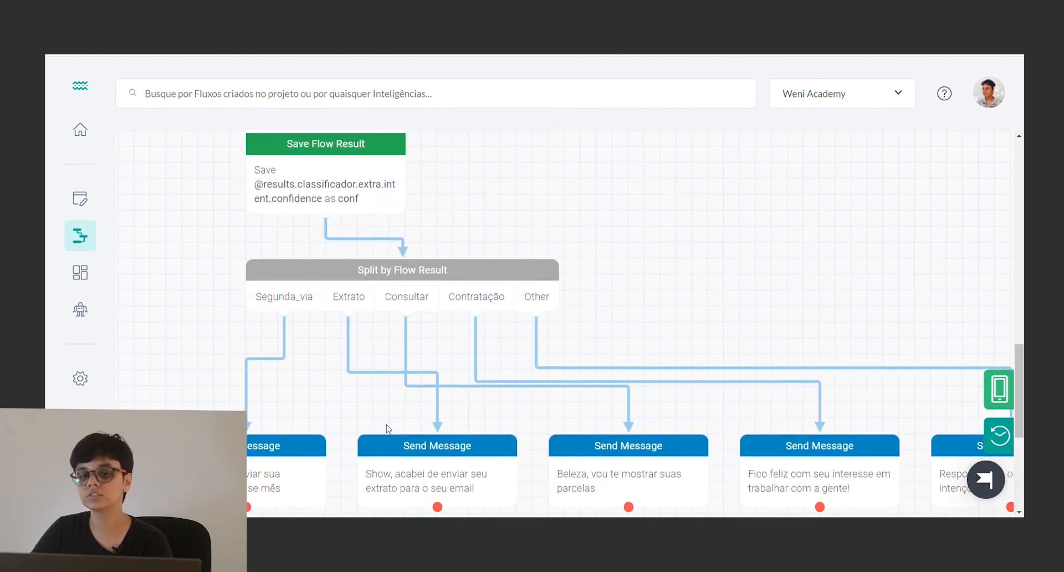
scroll(389, 428, up, 2)
scroll(559, 371, up, 6)
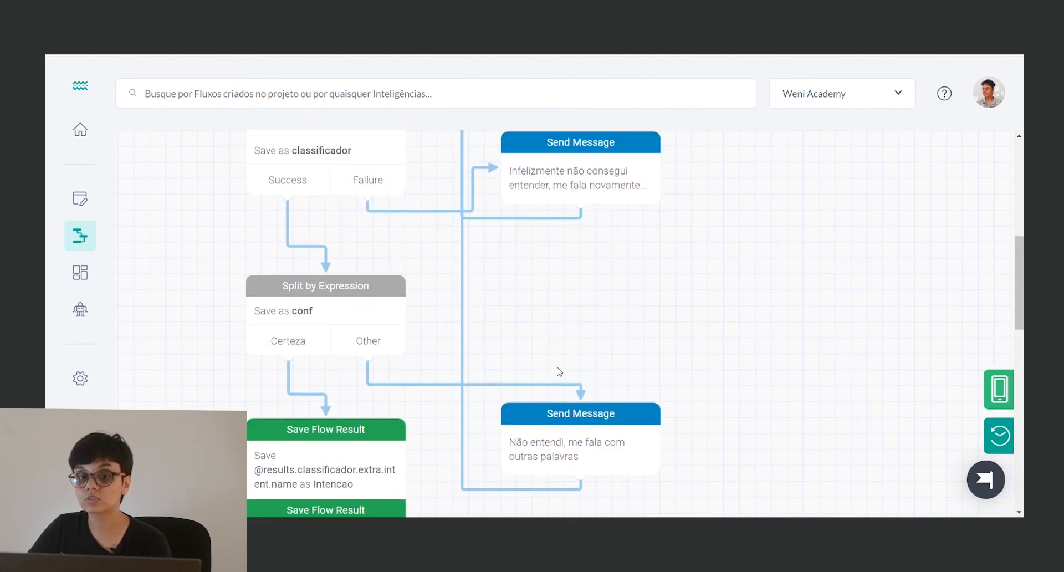
scroll(559, 371, down, 4)
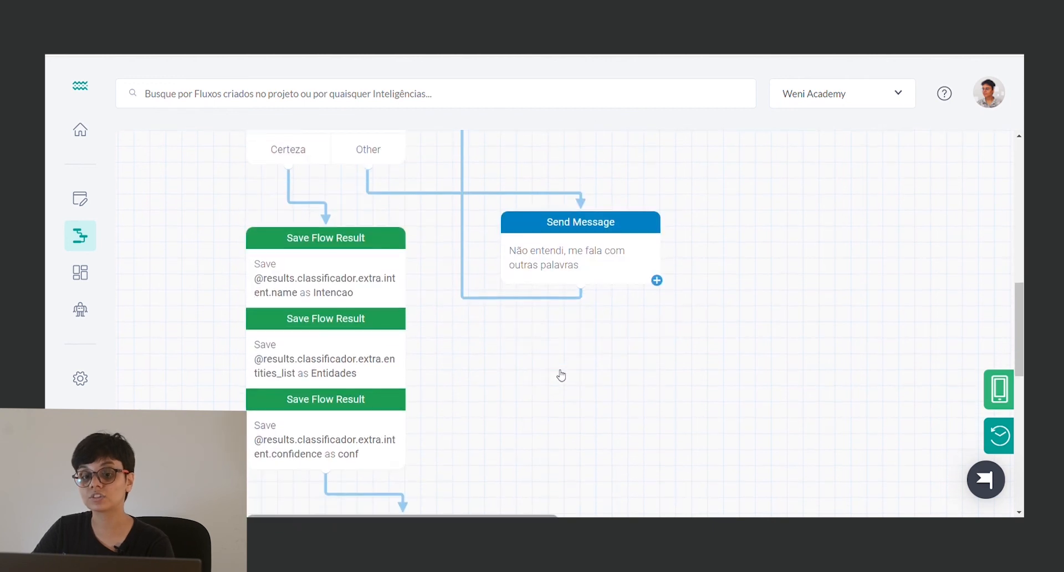